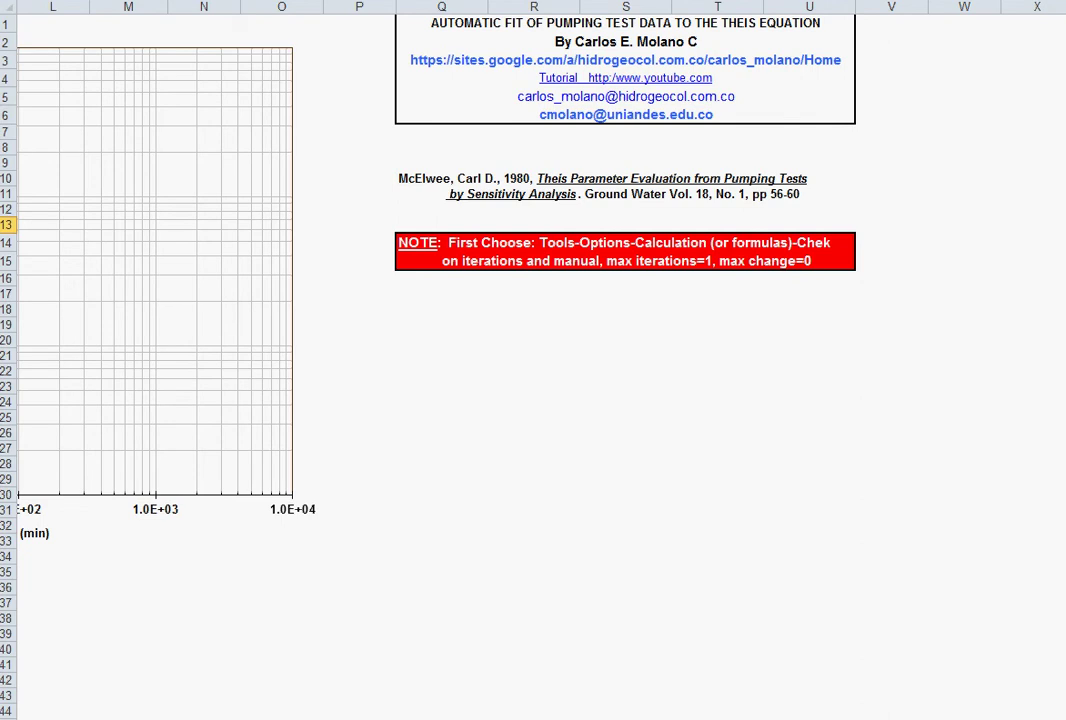
Enter a pumping rate Q of 5000 m³/d and an observation distance r of 45 m in the data entry block
scroll(533, 360, left, 10)
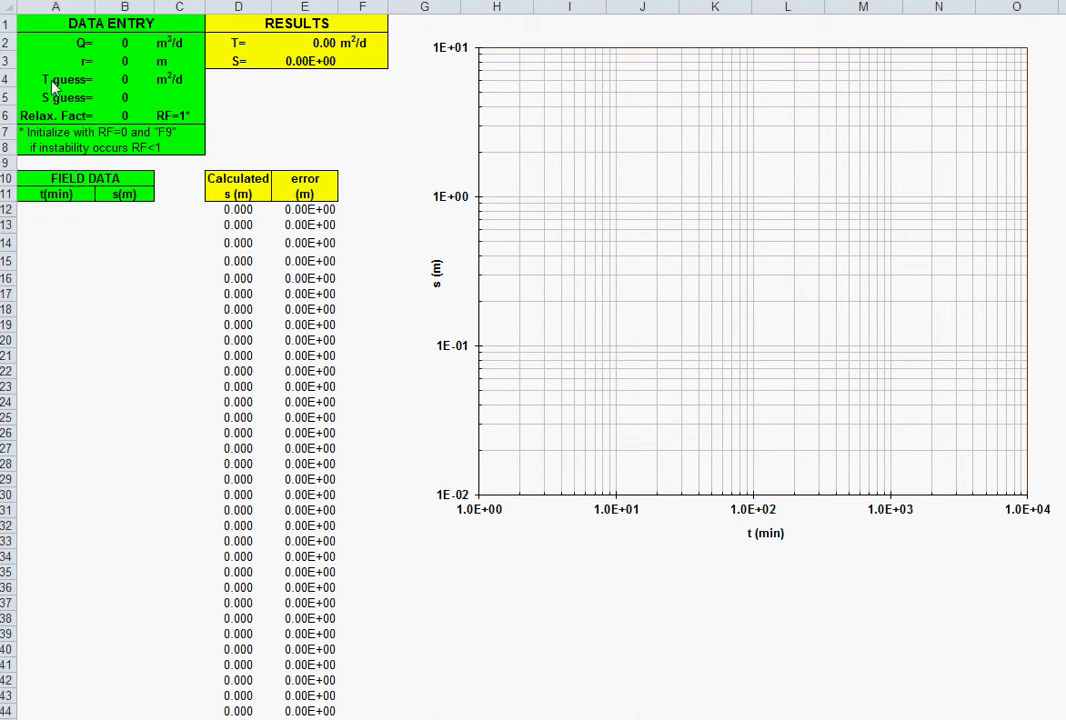
click(124, 42)
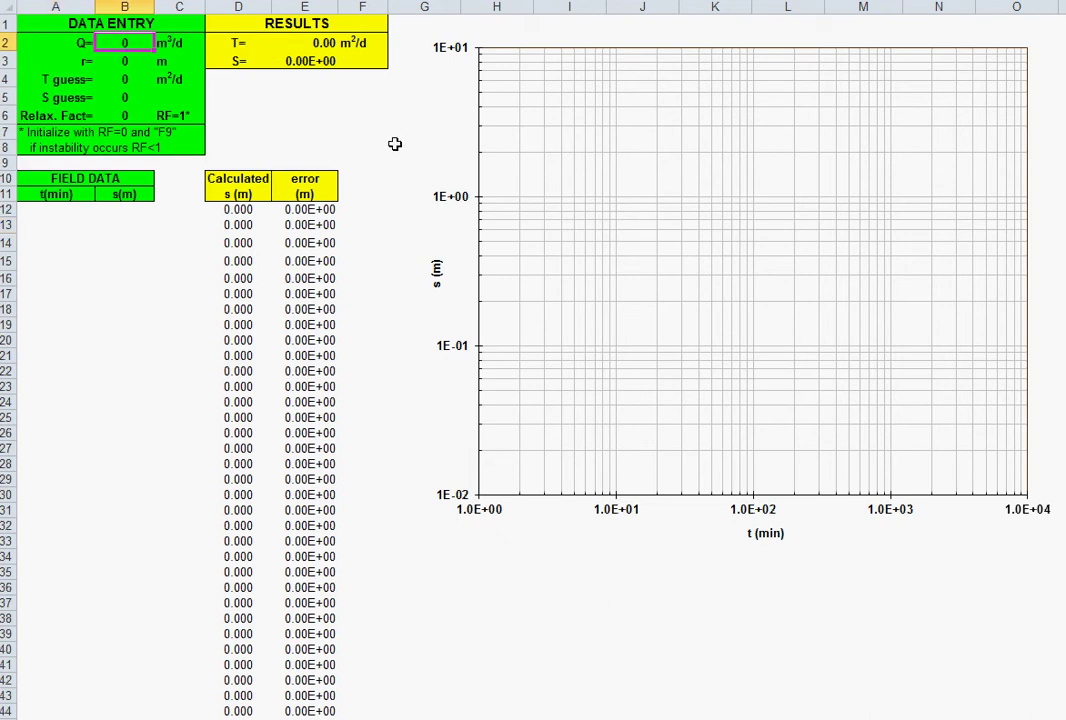
text(5000)
key(Return)
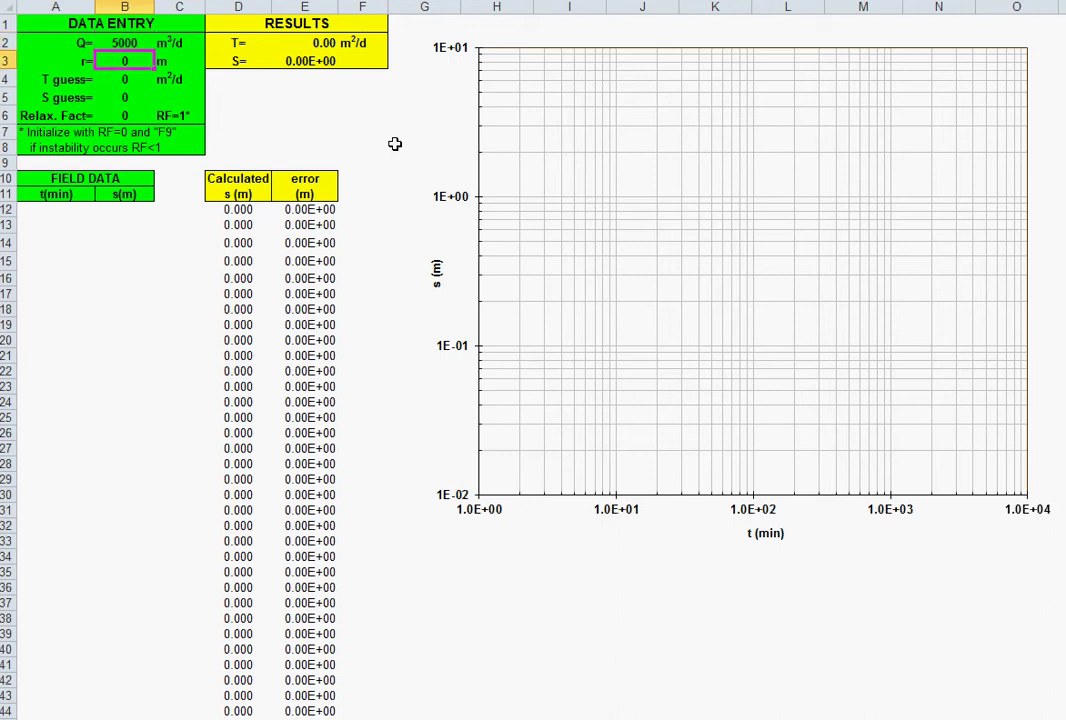
text(45)
key(Return)
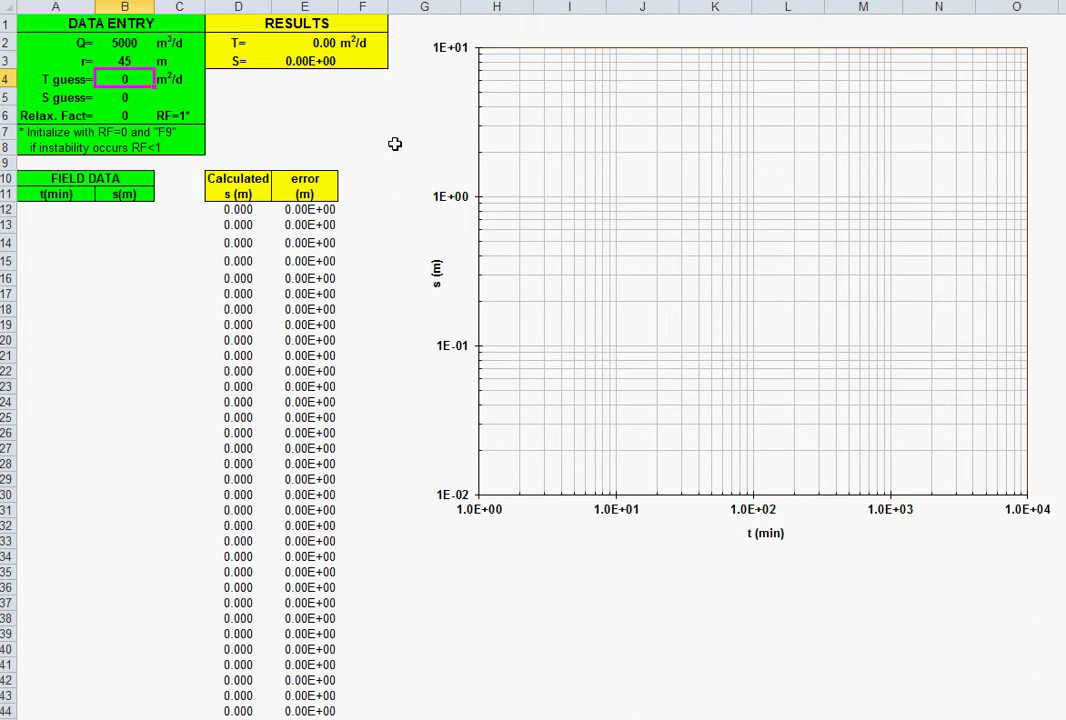
Set the initial guesses to 50 m²/d for T and 0.0001 for S
text(50)
key(Return)
text(0.)
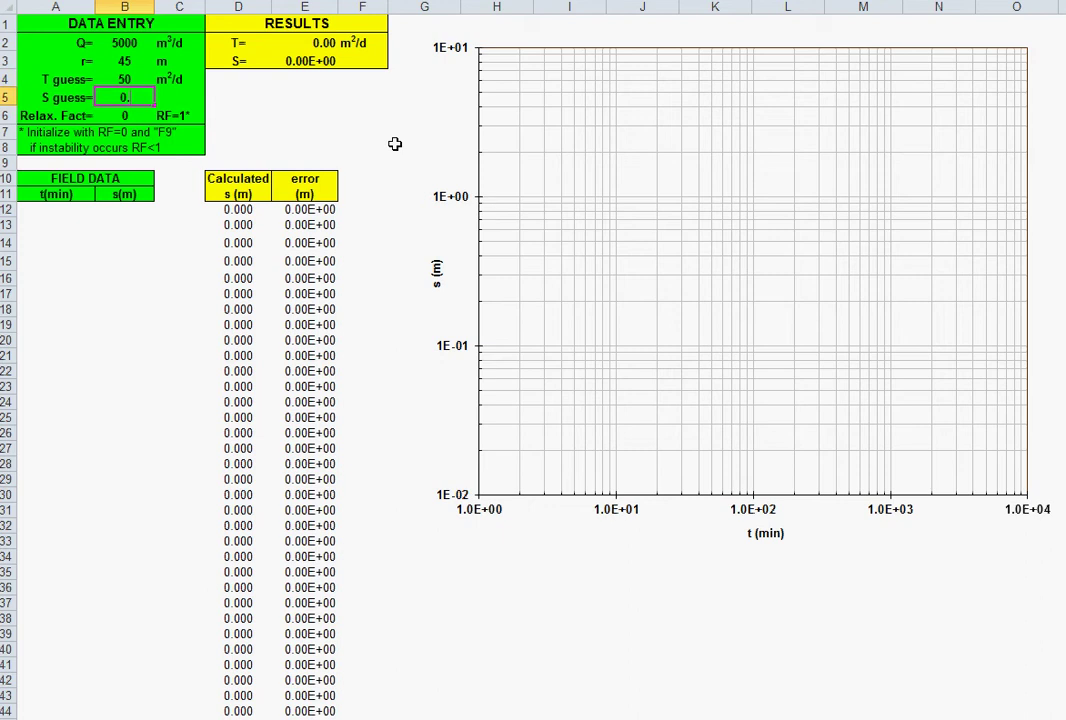
text(0001)
key(Return)
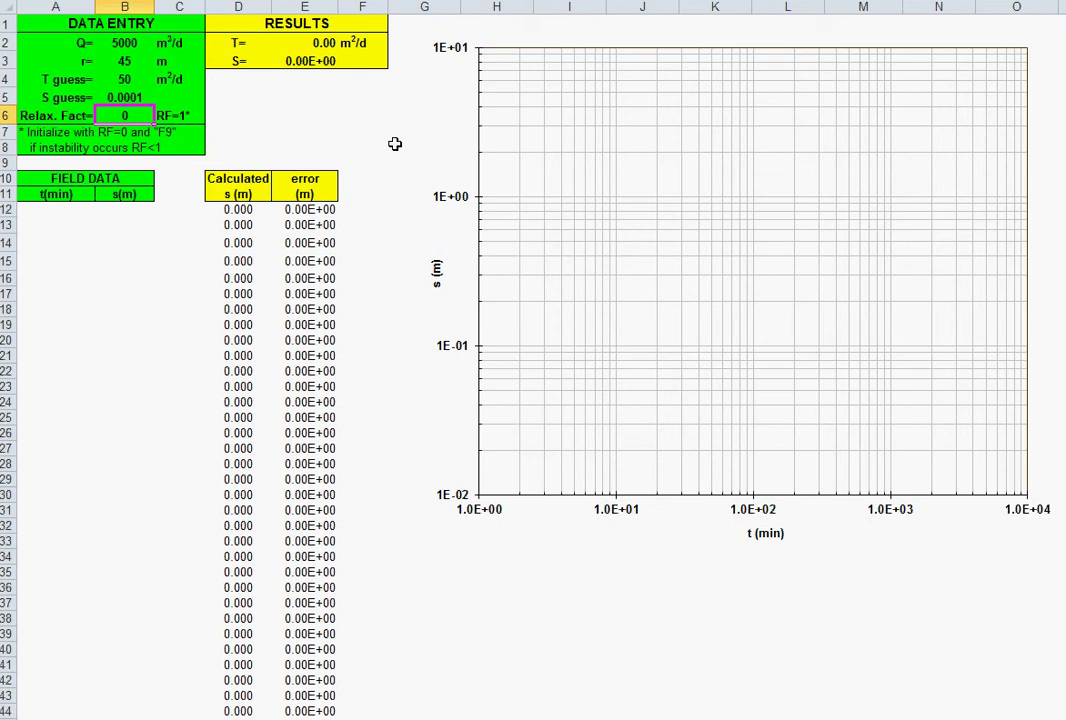
Paste the time-drawdown field data from 1.5 min, 0.060 m to 1500 min, 8.910 m into A12:B38 and recalculate the sheet
key(Right)
key(Left)
key(Down)
key(Down)
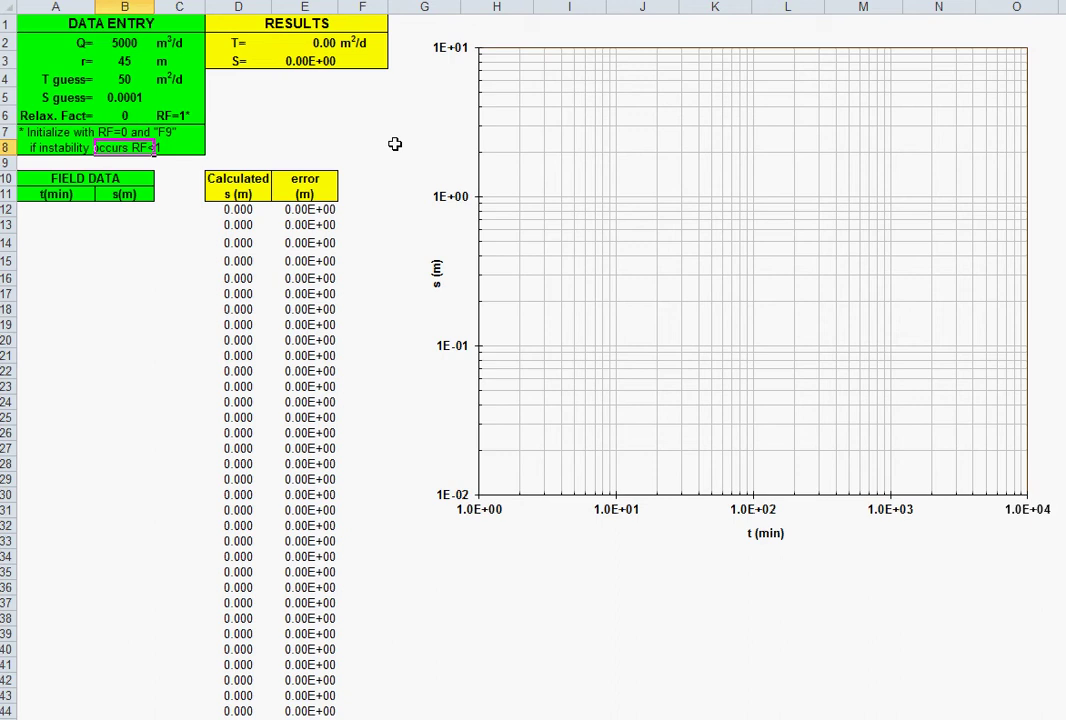
key(Up)
key(Up)
key(Down)
key(Down)
key(Down)
key(Down)
key(Down)
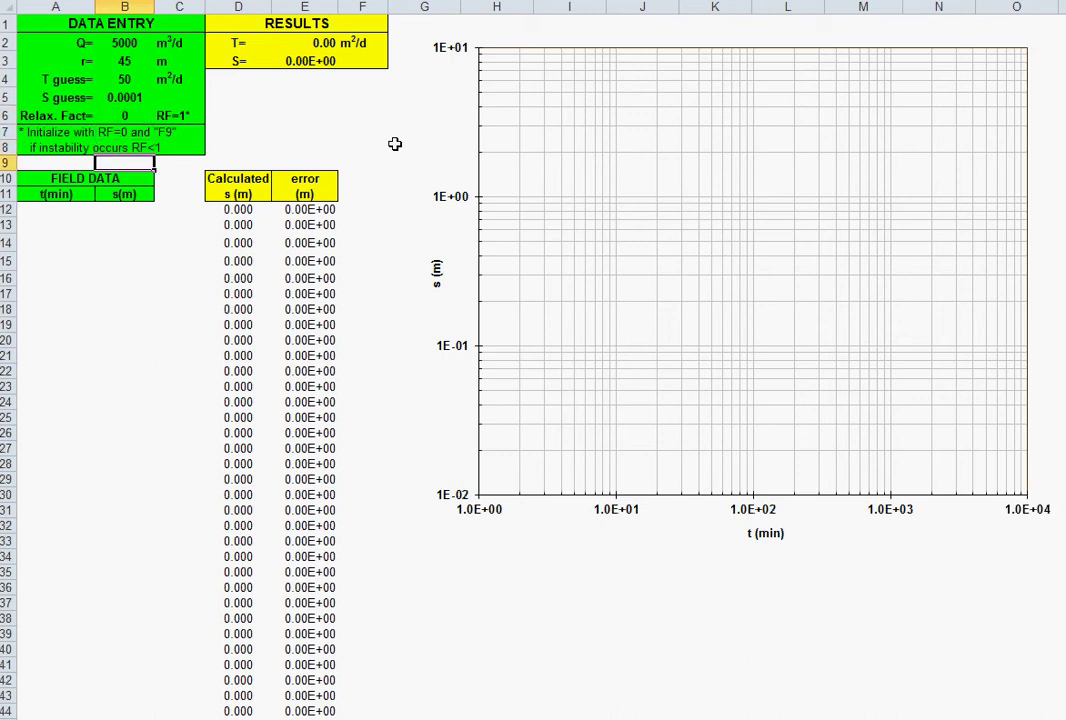
key(Down)
key(Left)
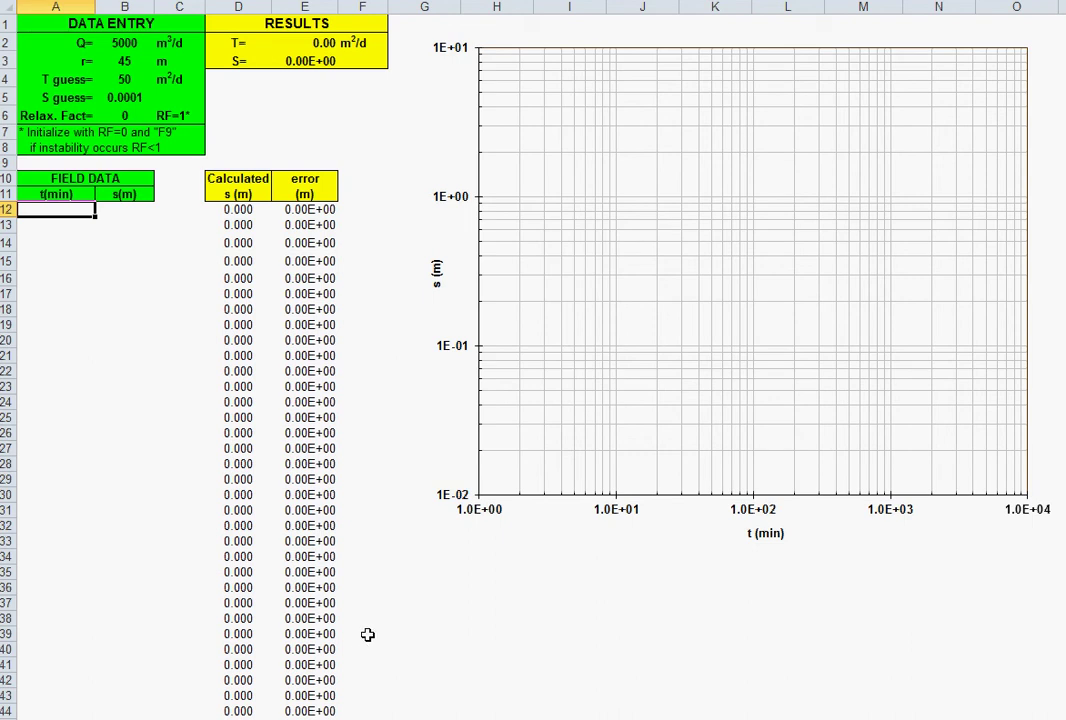
text(1.5	0.060 2	0.130 2.5	0.210 3	0.290 4	0.470 5	0.650 6	0.810 8	1.110 10	1.340 15	1.820 20	2.200 25	2.500 30	2.760 40	3.190 50	3.490 60	3.760 80	4.230 100	4.580 150	5.210 200	5.680 300	6.320 400	6.780 500	7.150 600	7.430 800	7.900 1000	8.250 1500	8.910)
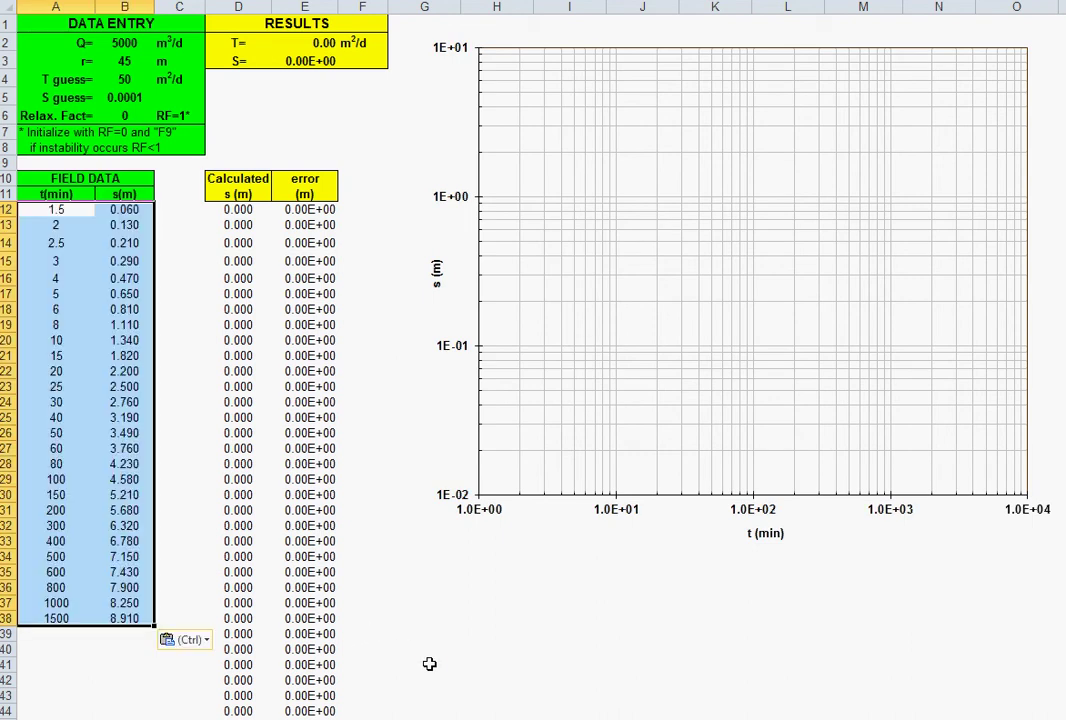
click(589, 610)
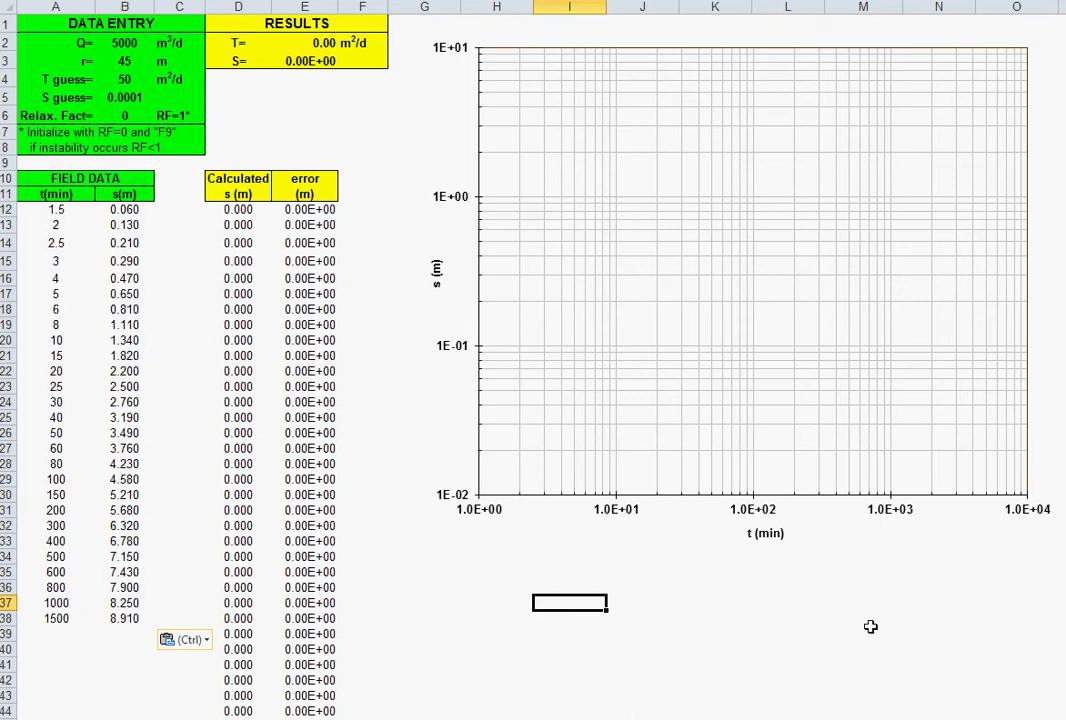
key(F9)
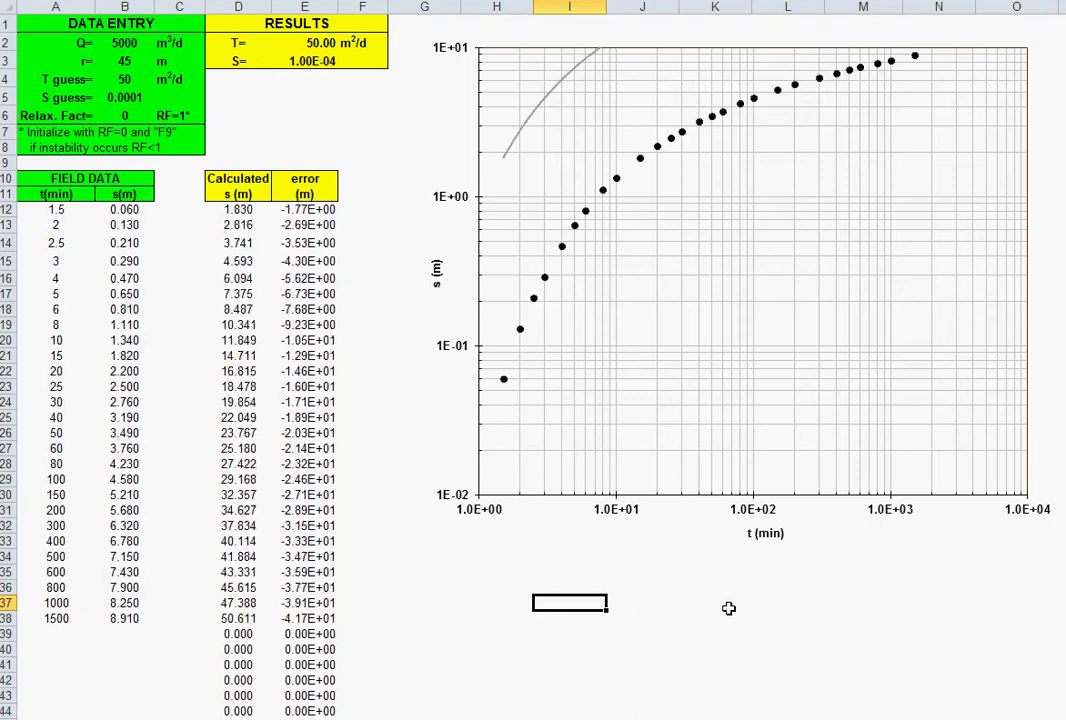
Shrink the chart's observed data series so its time and drawdown ranges end at row 38
click(504, 380)
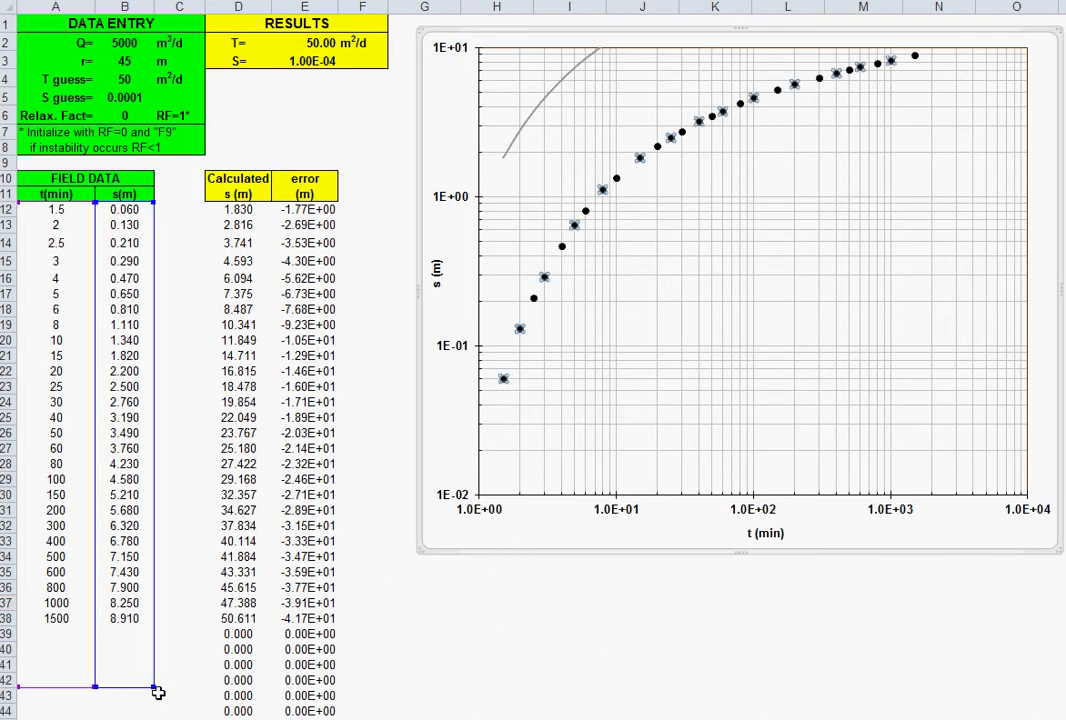
drag(151, 689, 152, 624)
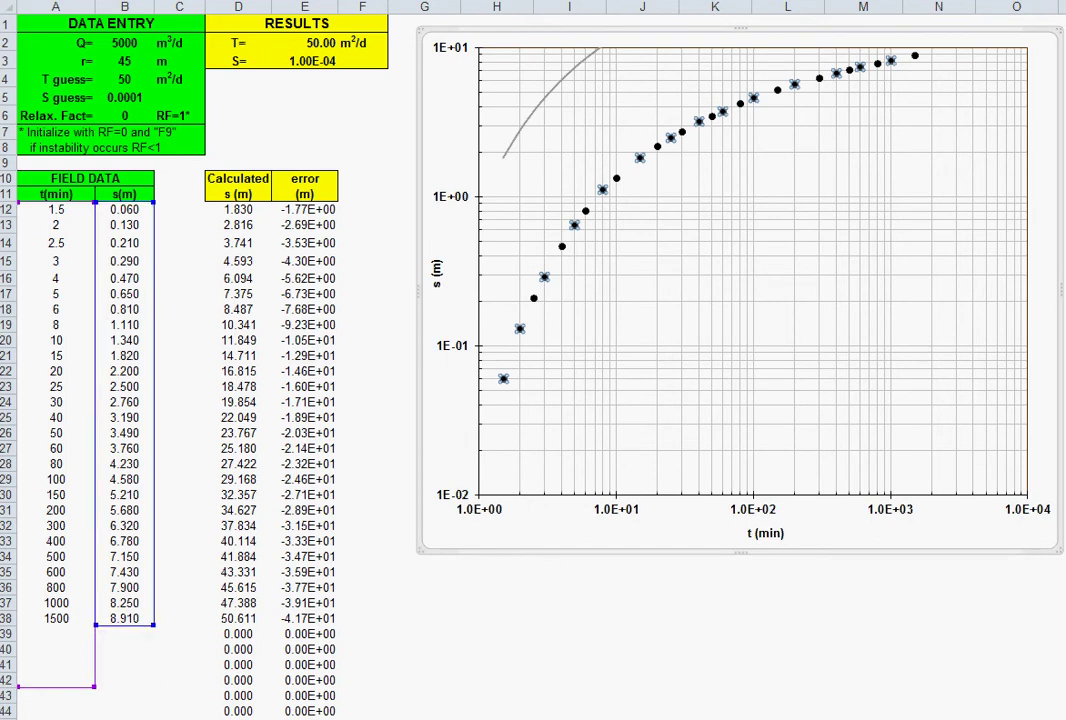
drag(93, 688, 94, 624)
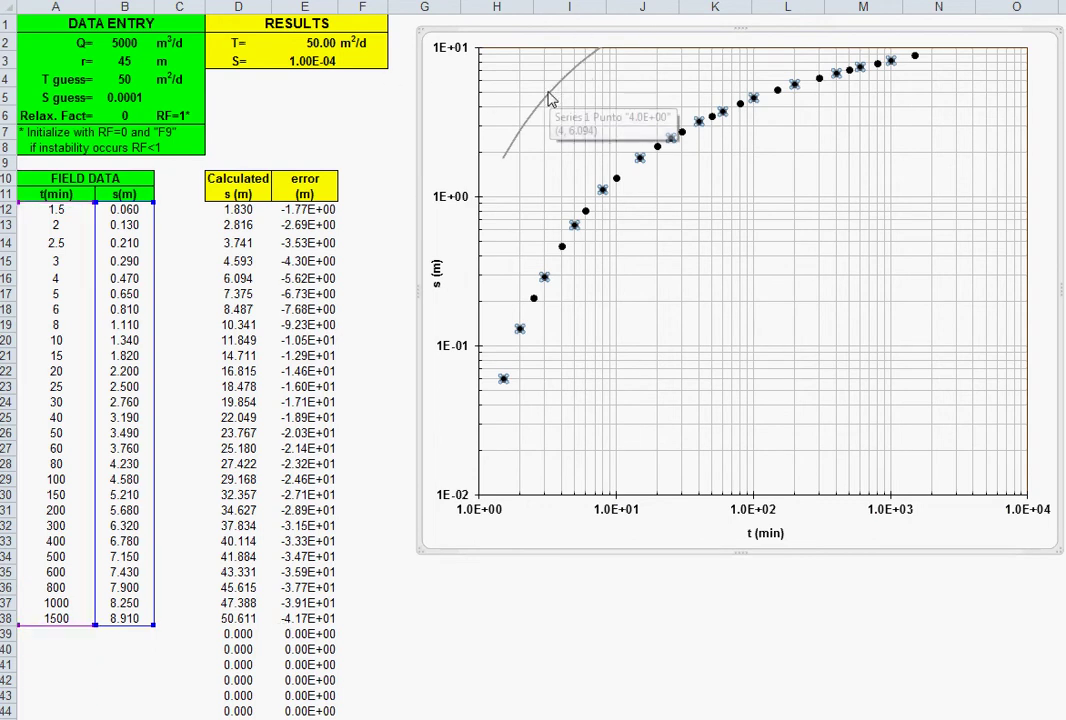
Shrink the chart's calculated curve series so its time and calculated drawdown ranges end at row 38
click(552, 99)
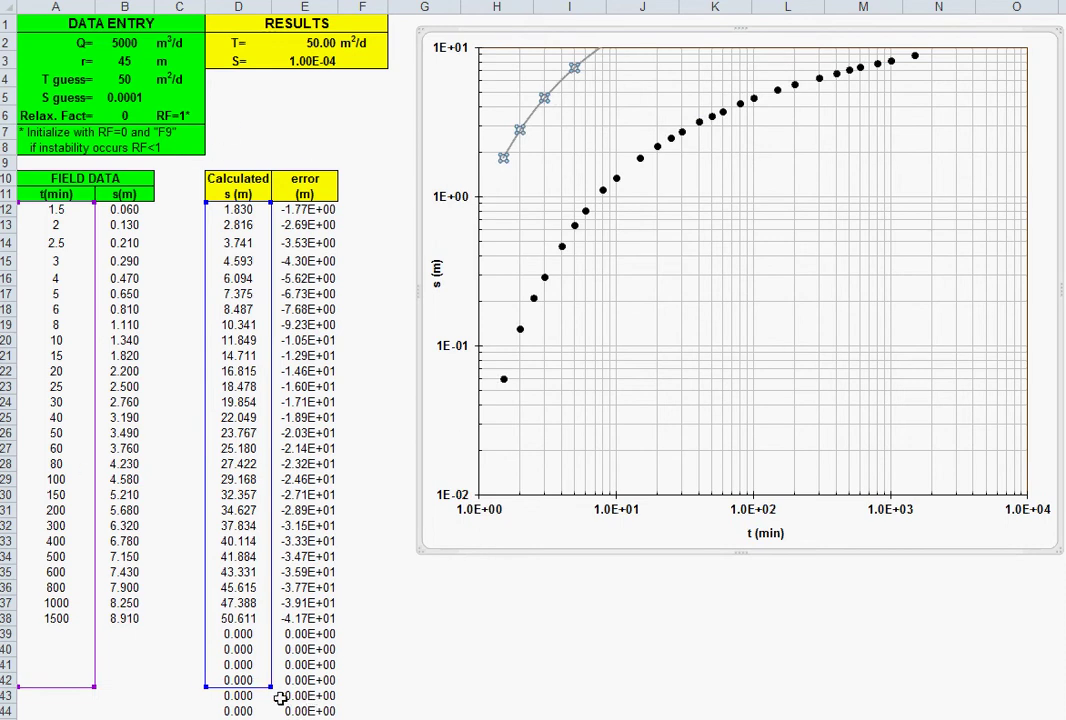
drag(269, 687, 270, 625)
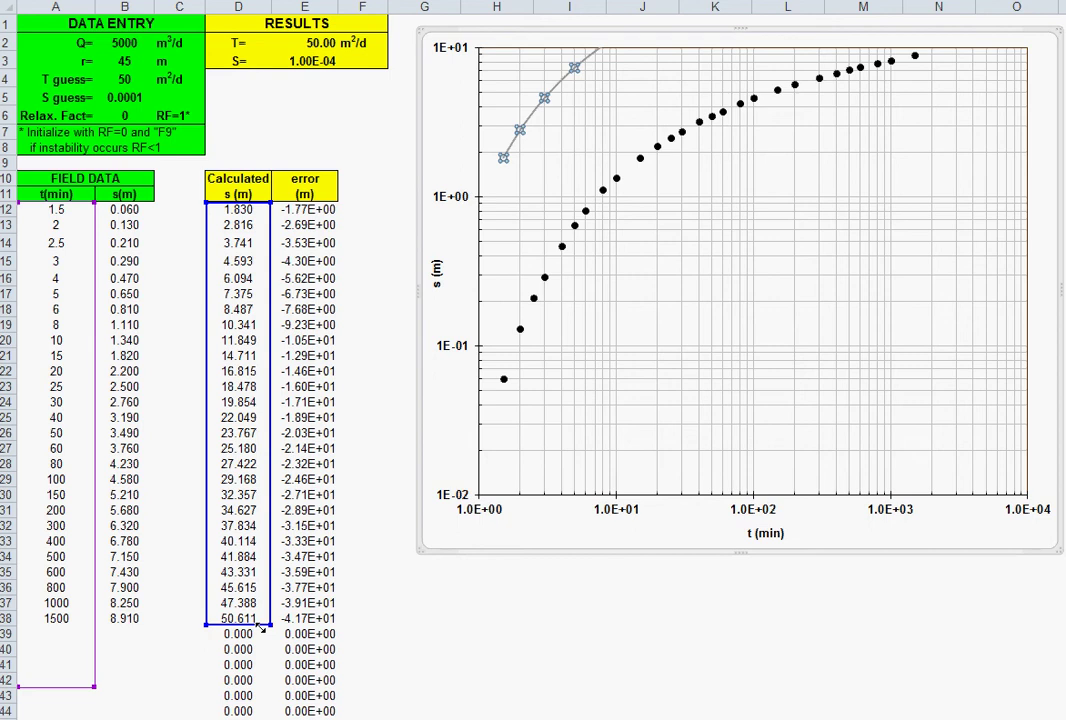
drag(90, 688, 90, 690)
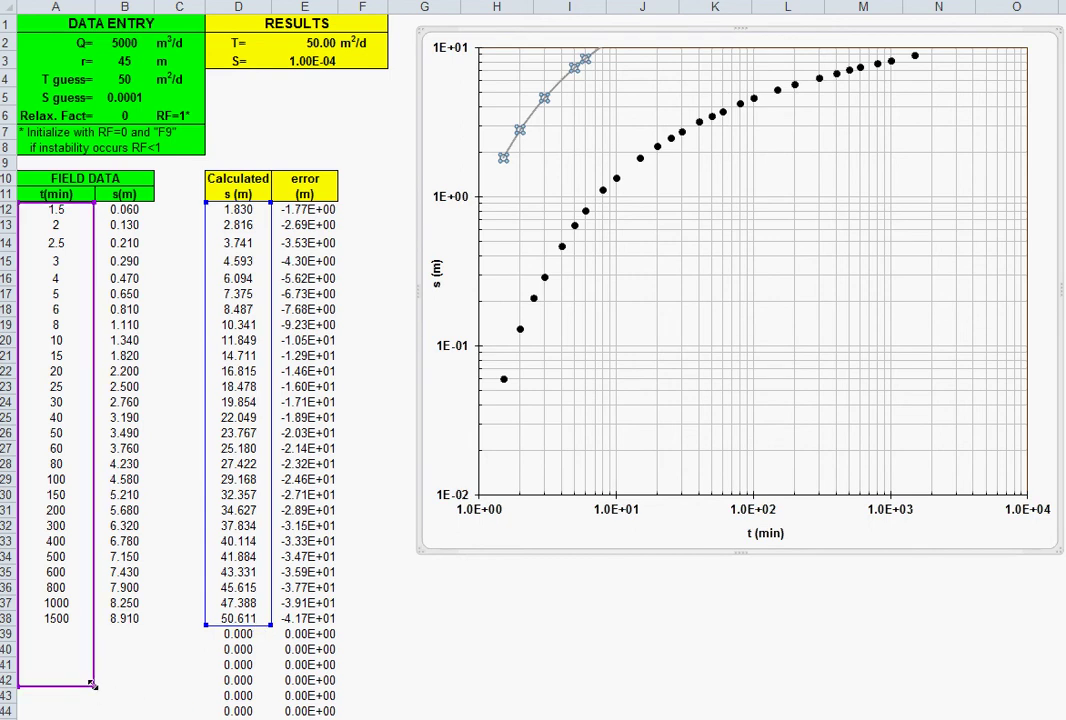
drag(90, 684, 93, 626)
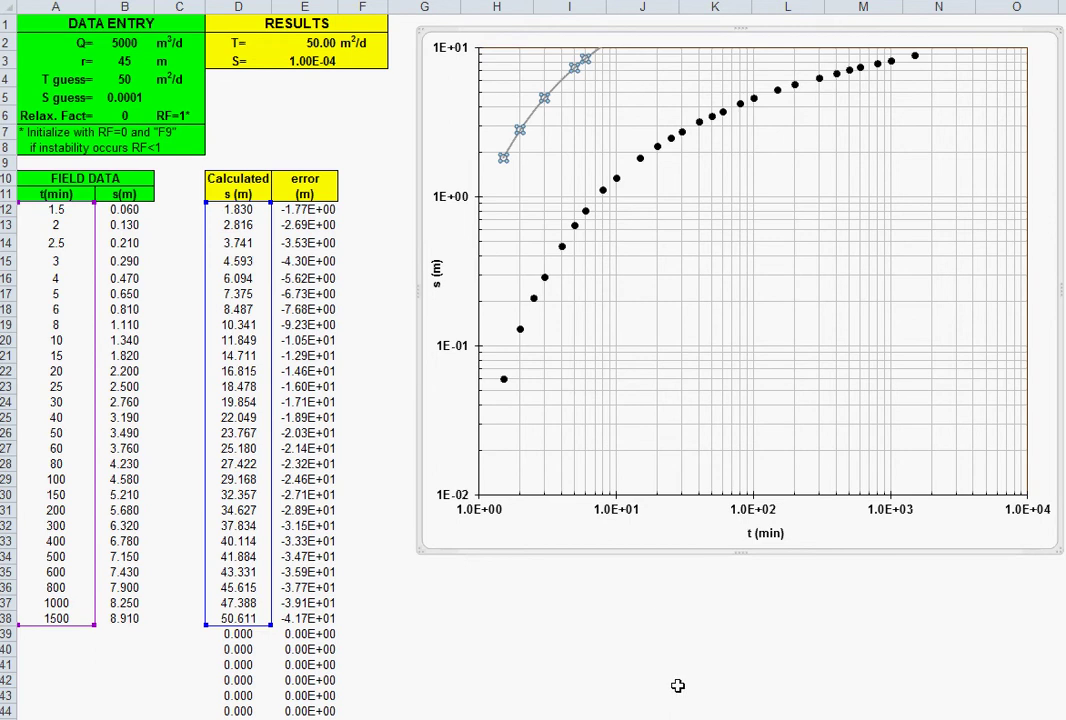
click(571, 647)
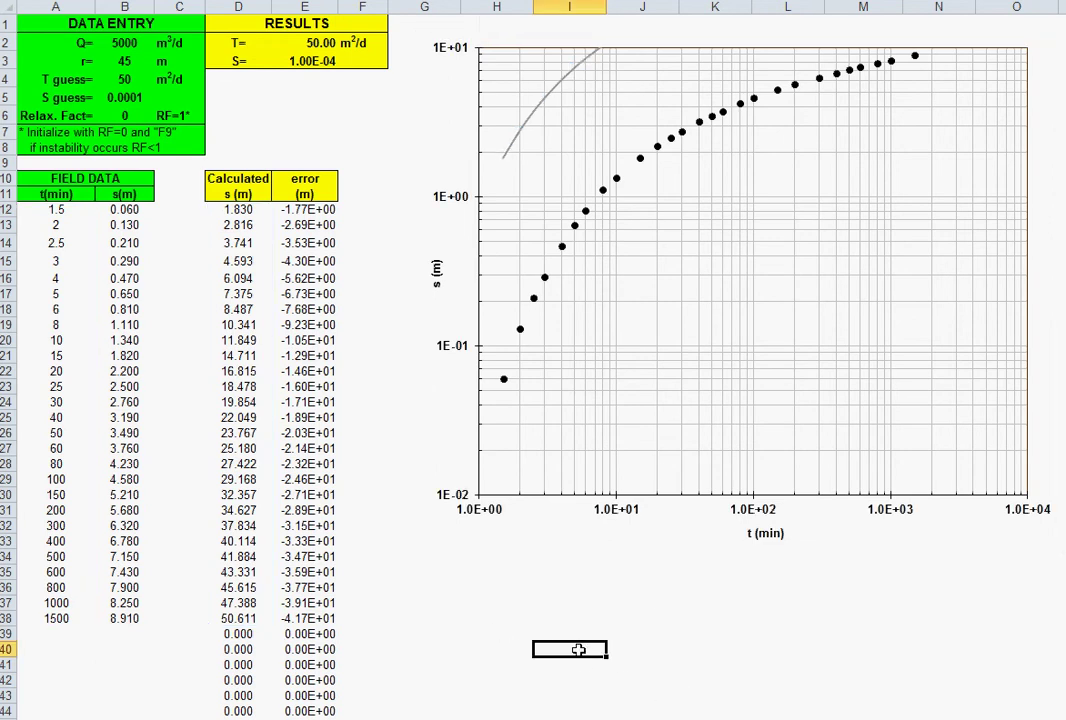
Set the relaxation factor to 1 and recalculate the sheet repeatedly to iterate the Theis fit
click(122, 115)
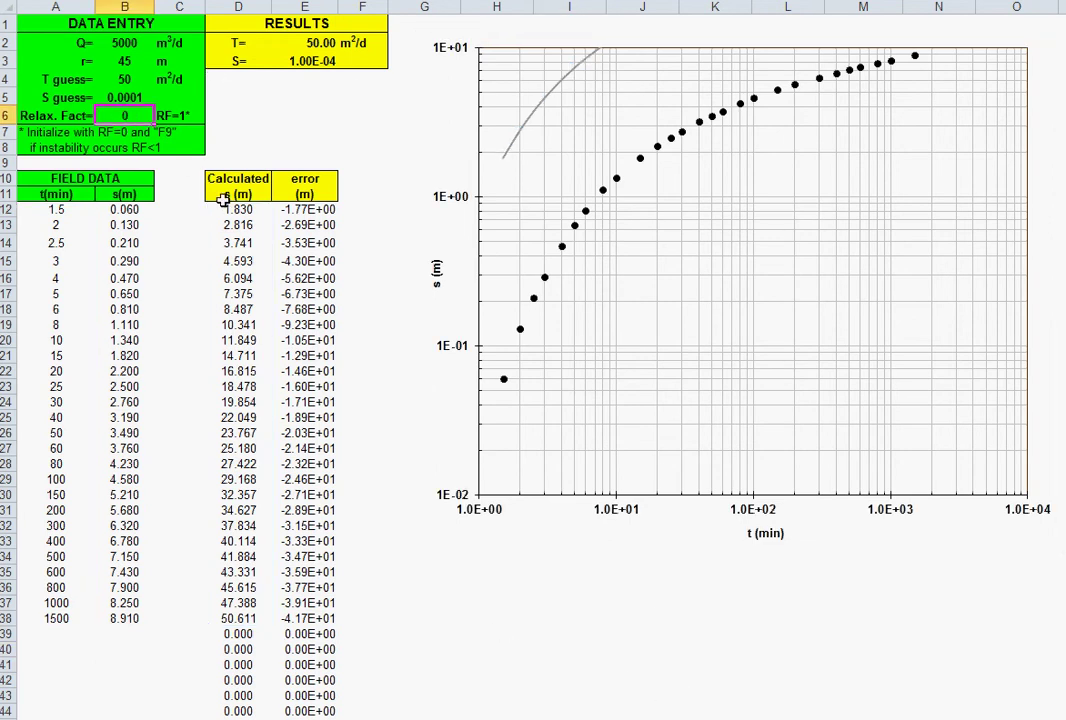
text(1)
key(Return)
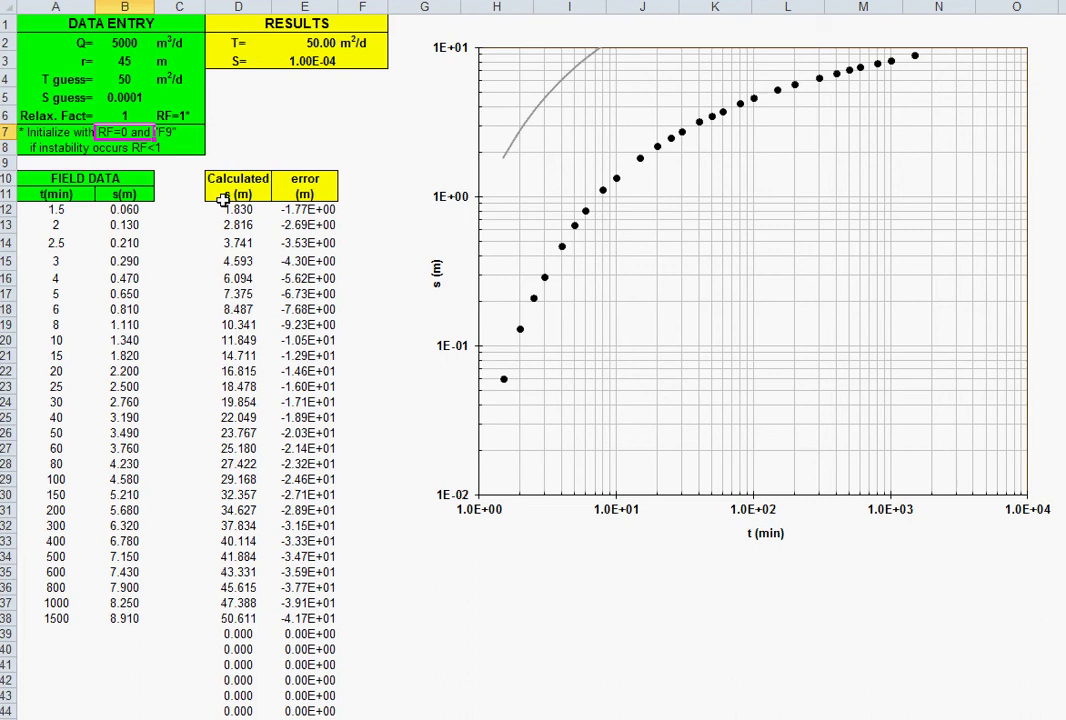
key(F9)
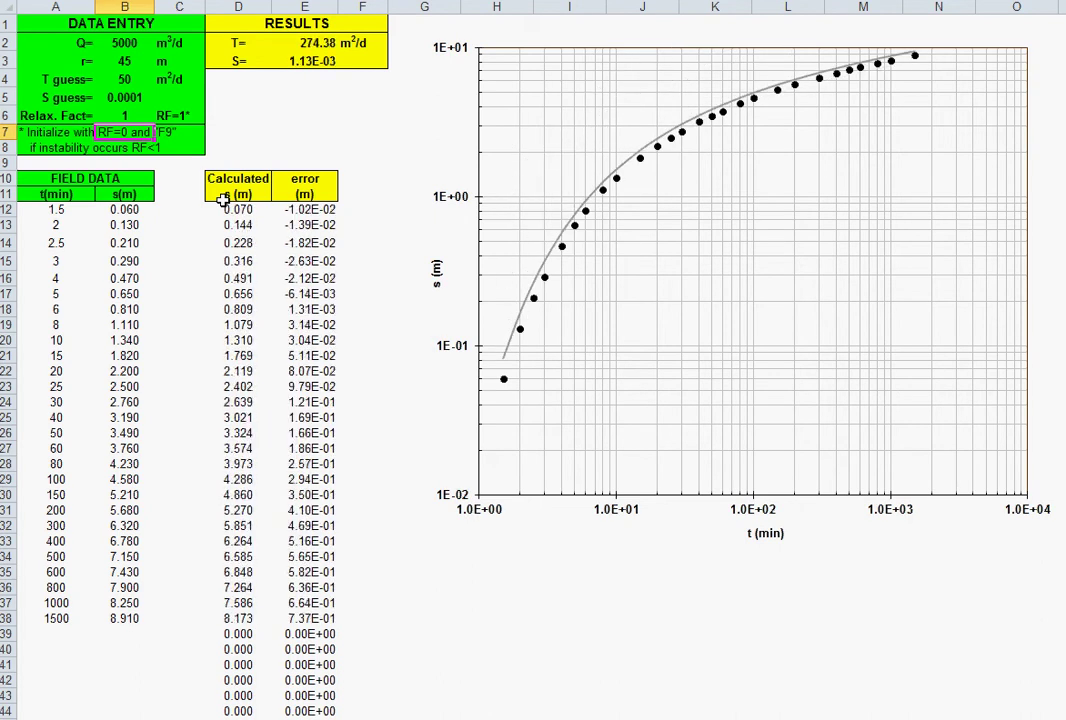
key(F9)
key(F9)
key(F9)
key(F9)
key(F9)
key(F9)
key(F9)
key(F9)
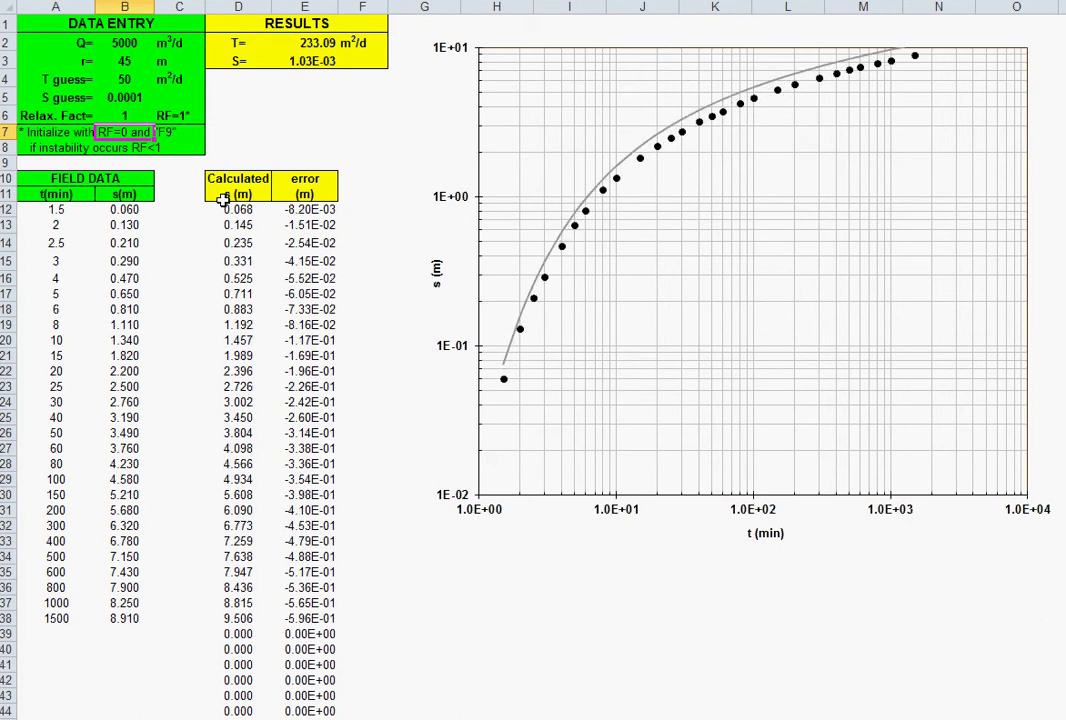
key(F9)
key(F9)
key(F9)
key(F9)
key(F9)
key(F9)
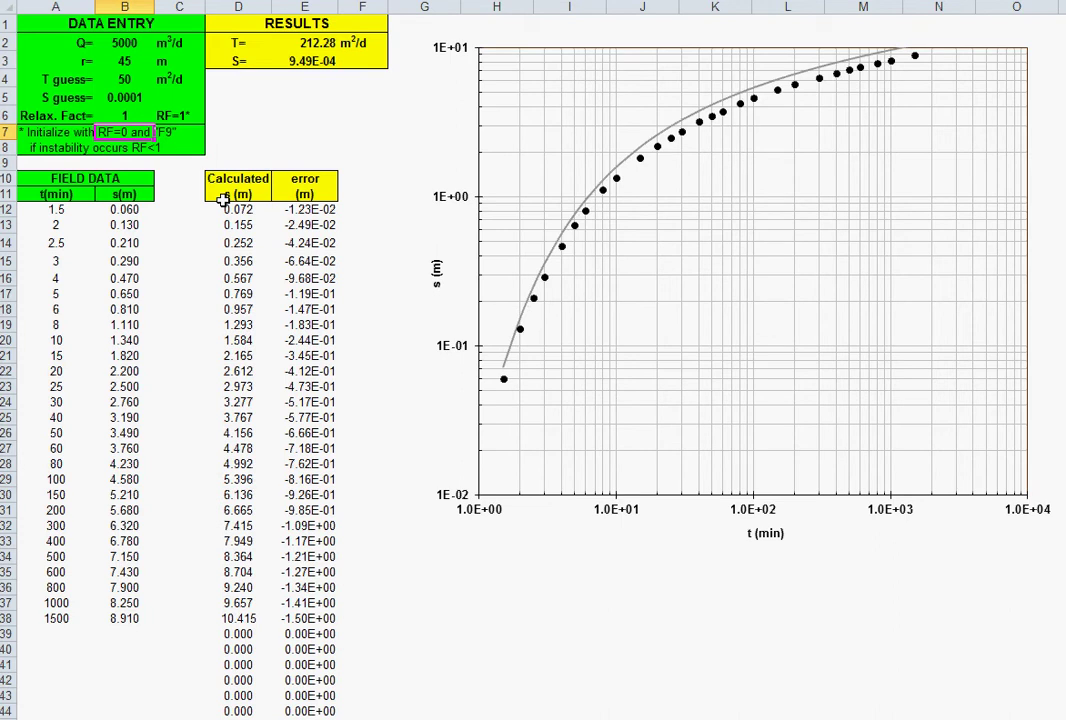
Set the relaxation factor to 0.9 and recalculate repeatedly until the T and S results stop changing
click(105, 115)
text(0)
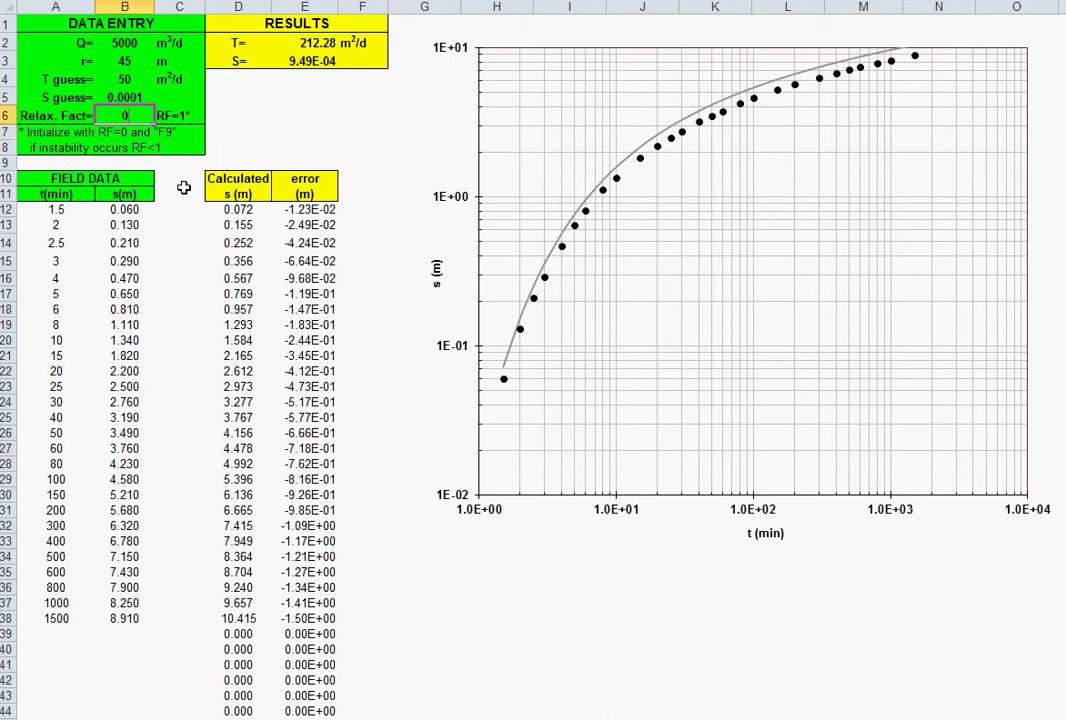
text(.9)
key(Return)
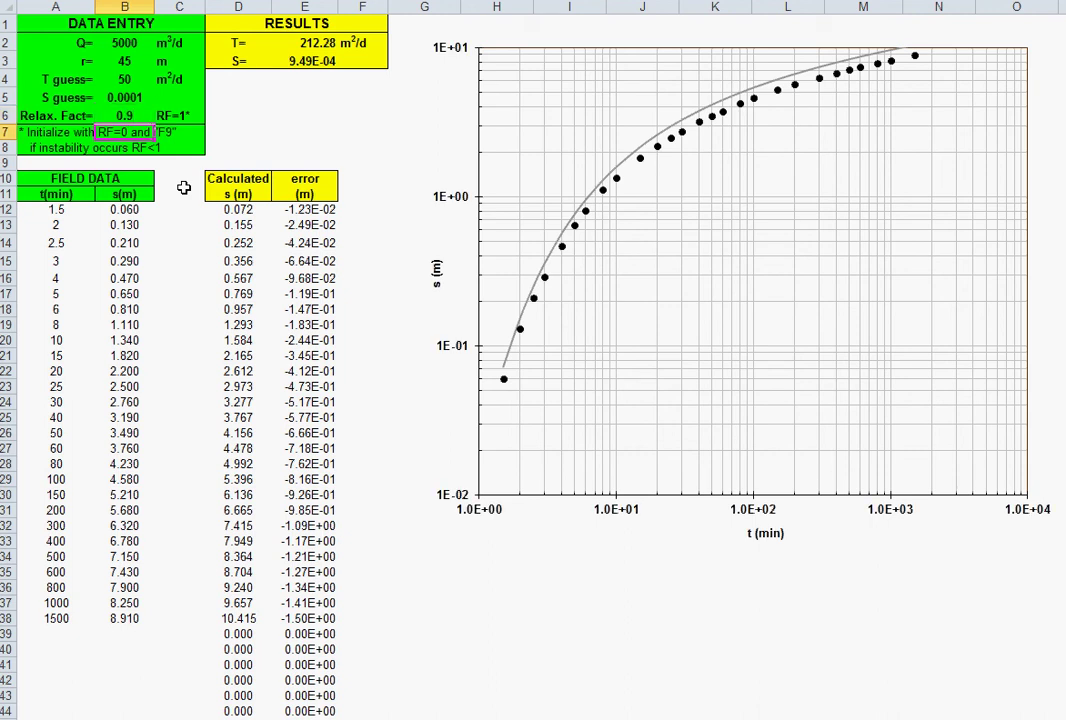
key(F9)
key(F9)
key(F9)
key(F9)
key(F9)
key(F9)
key(F9)
key(F9)
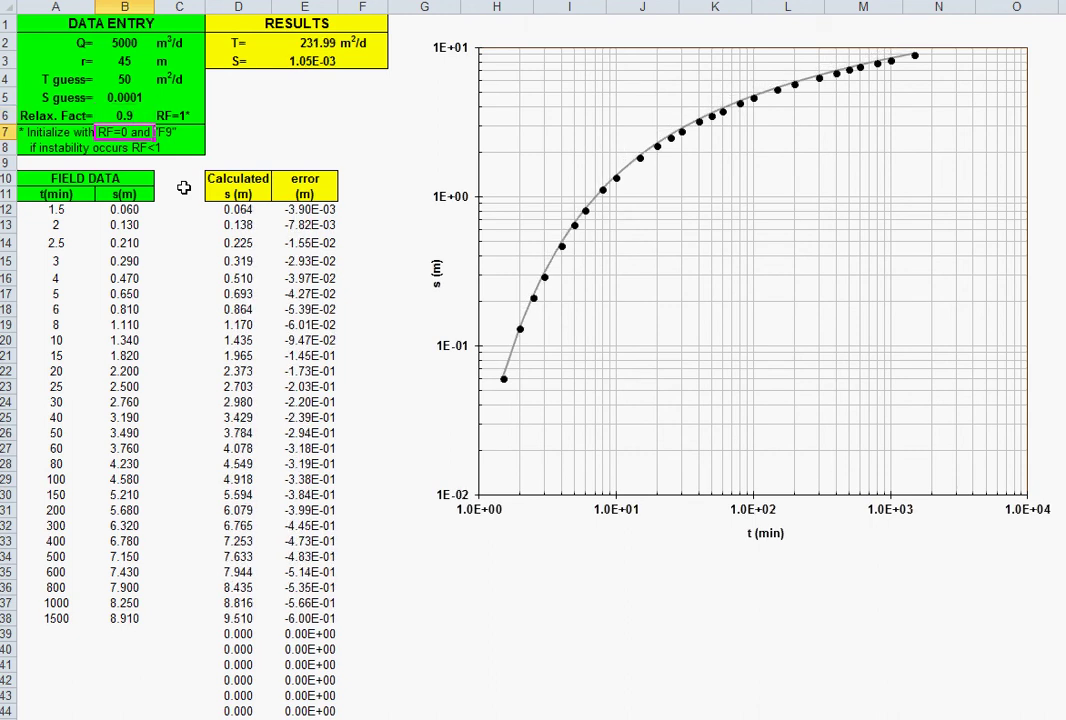
key(F9)
key(F9)
key(F9)
key(F9)
key(F9)
key(F9)
key(F9)
key(F9)
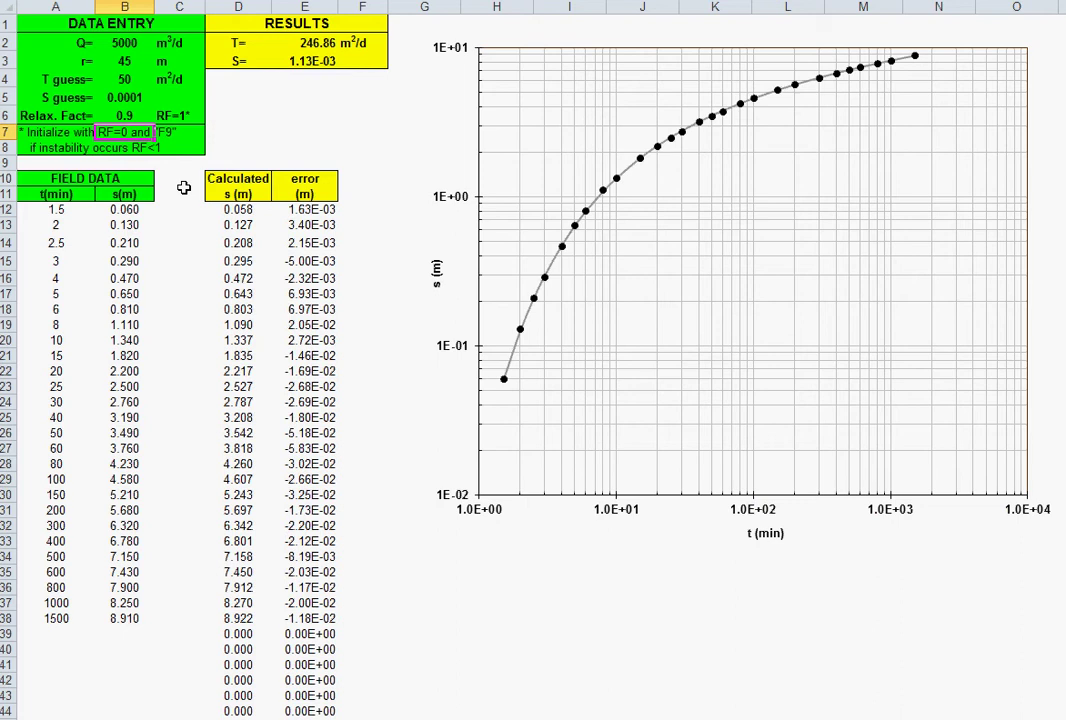
key(F9)
key(F9)
key(F9)
key(F9)
key(F9)
key(F9)
key(F9)
key(F9)
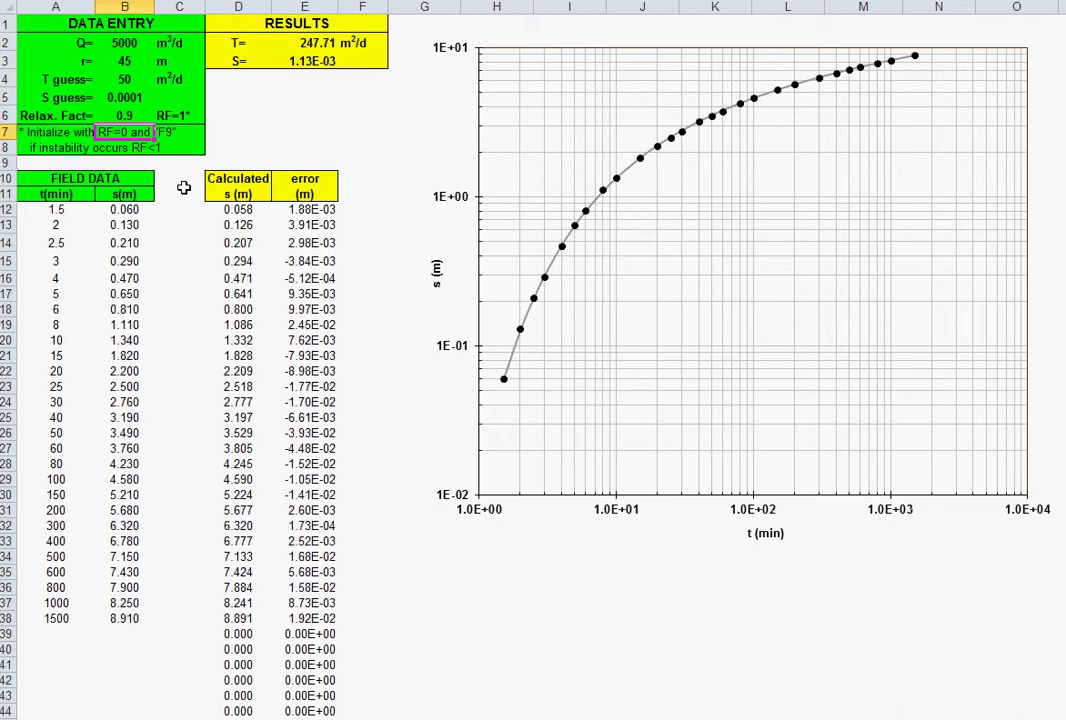
key(F9)
key(F9)
key(F9)
key(F9)
key(F9)
key(F9)
key(F9)
key(F9)
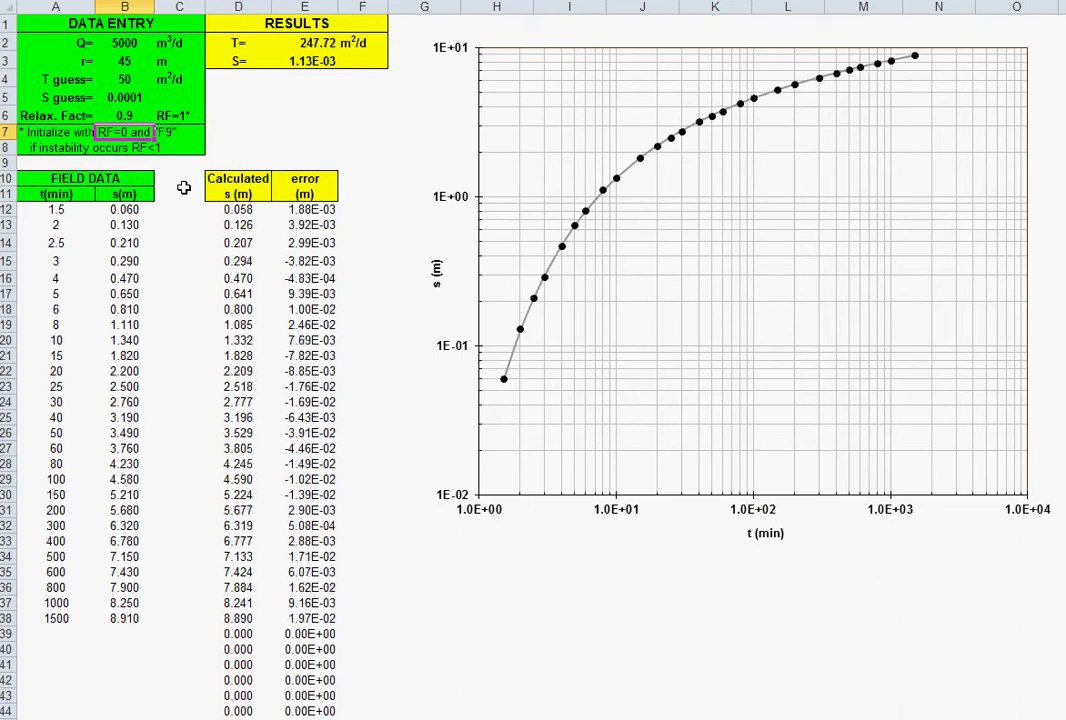
key(F9)
key(F9)
key(F9)
key(F9)
key(F9)
key(F9)
Reinitialize the fit with a T guess of 90 m²/d, an S guess of 0.001 and a relaxation factor of 0
click(124, 79)
text(90)
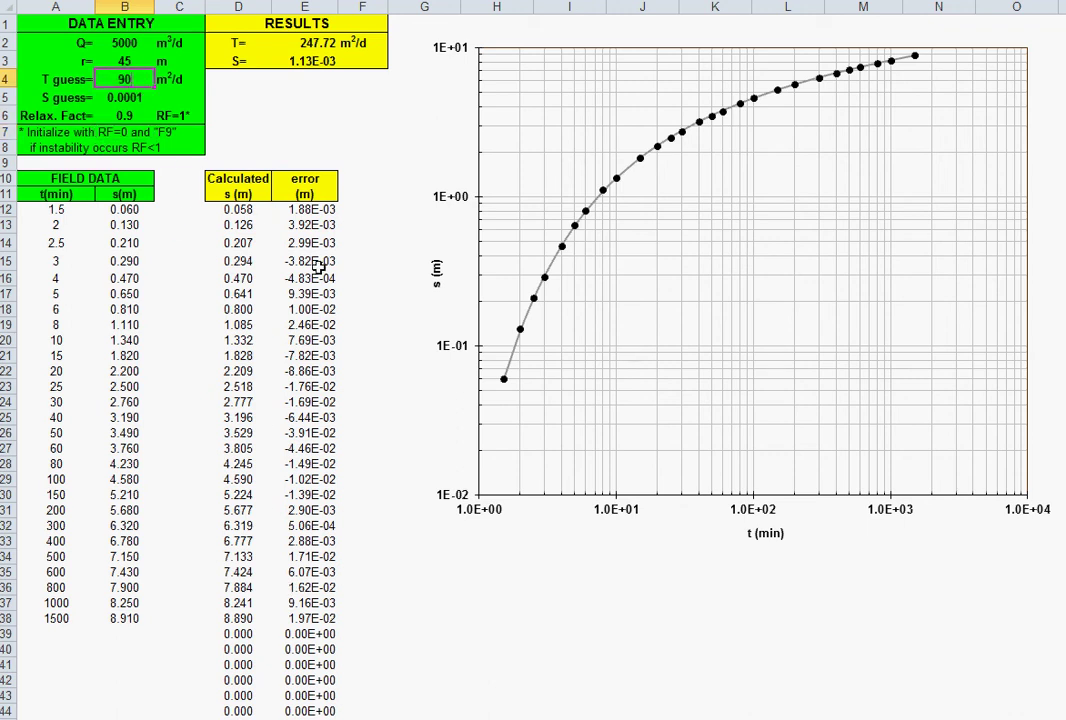
key(Return)
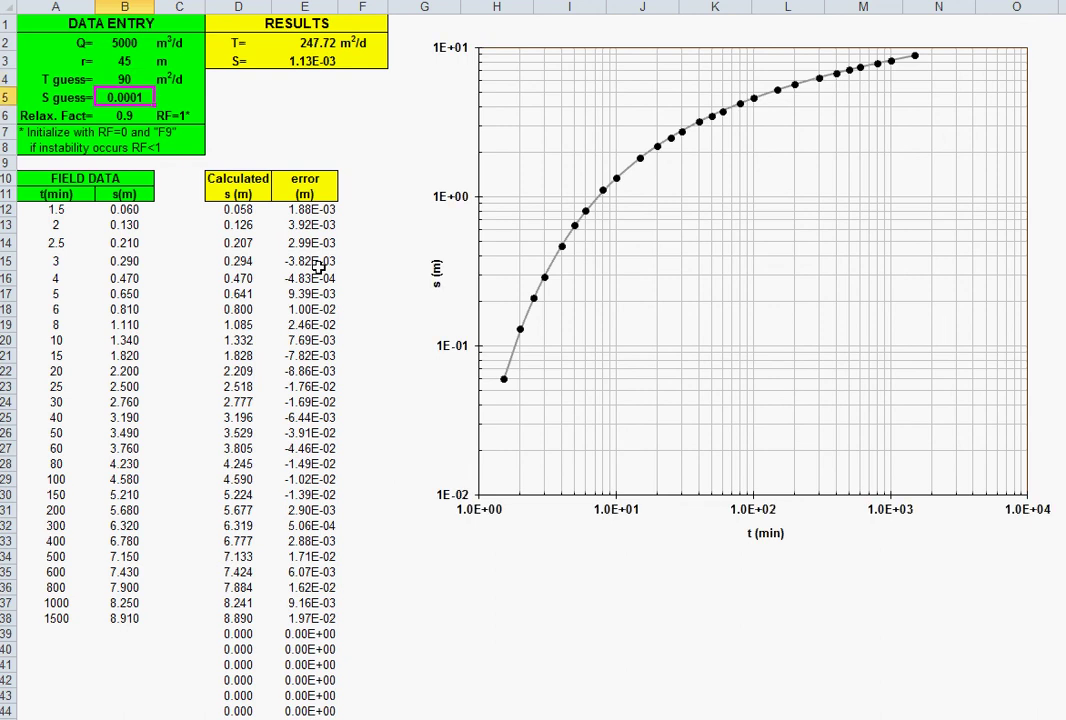
text(0.001)
key(Return)
text(0)
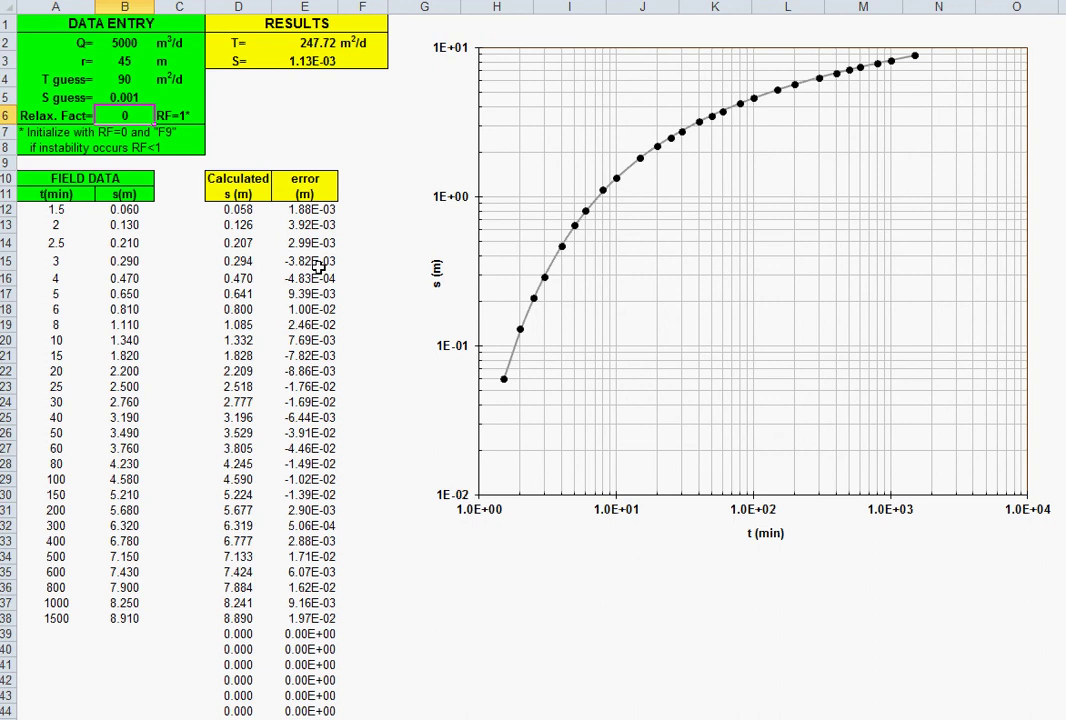
key(Return)
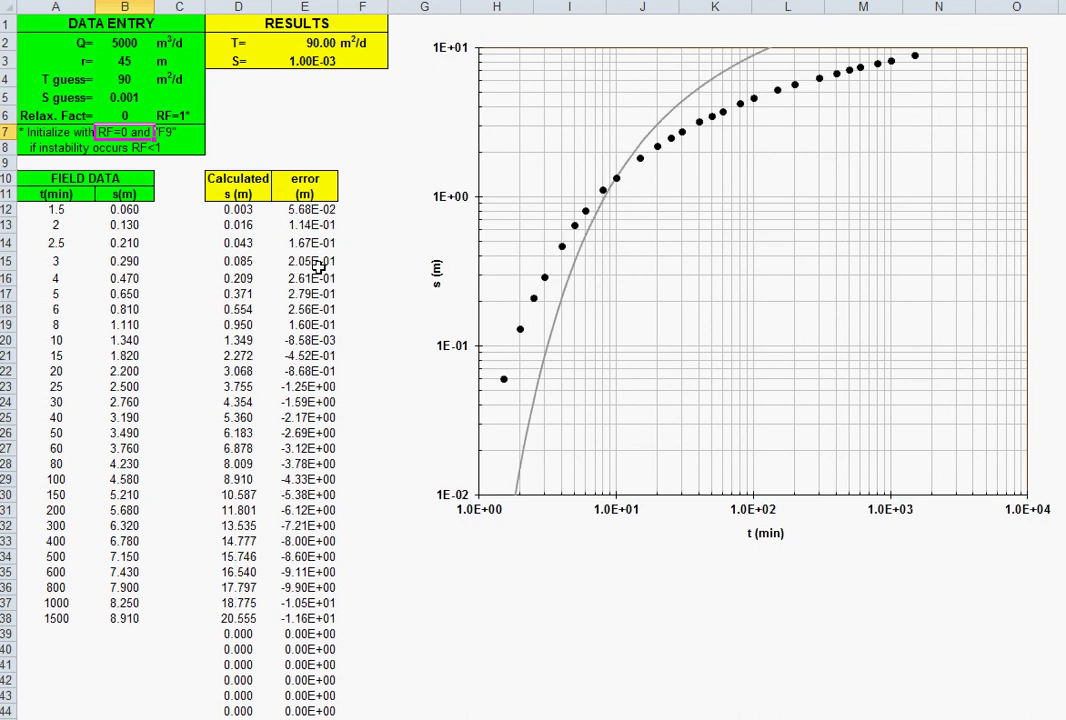
Raise the relaxation factor to 1 and recalculate the sheet repeatedly to iterate the fit from the 90 m²/d T guess
key(Up)
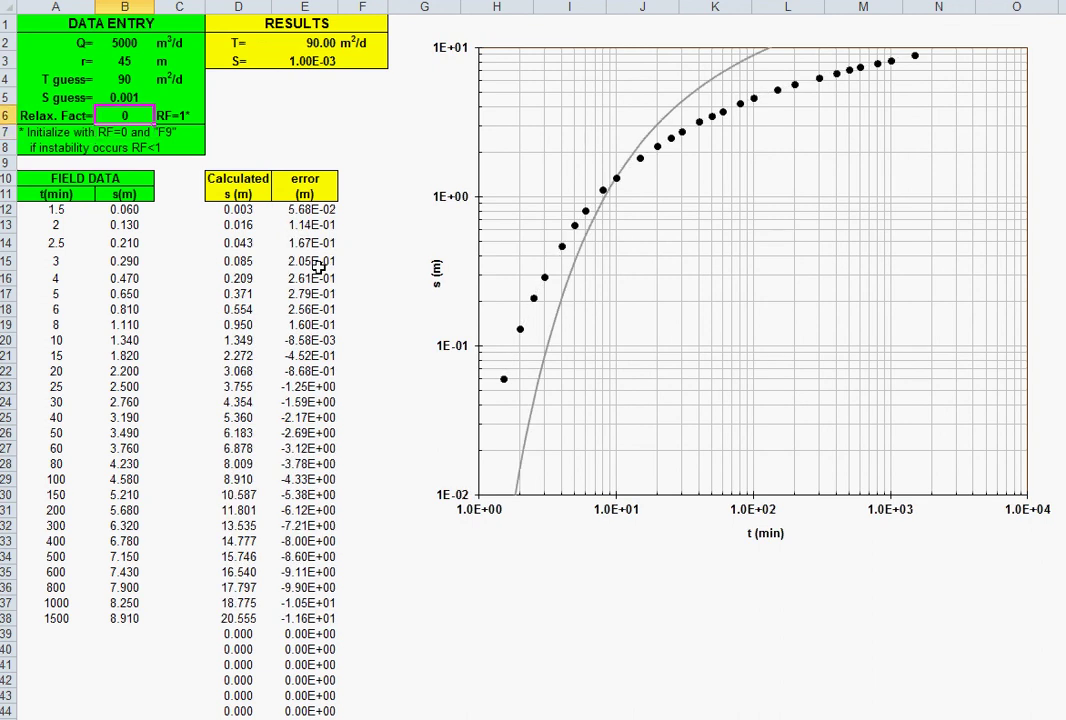
text(1)
key(Return)
key(F9)
key(F9)
key(F9)
key(F9)
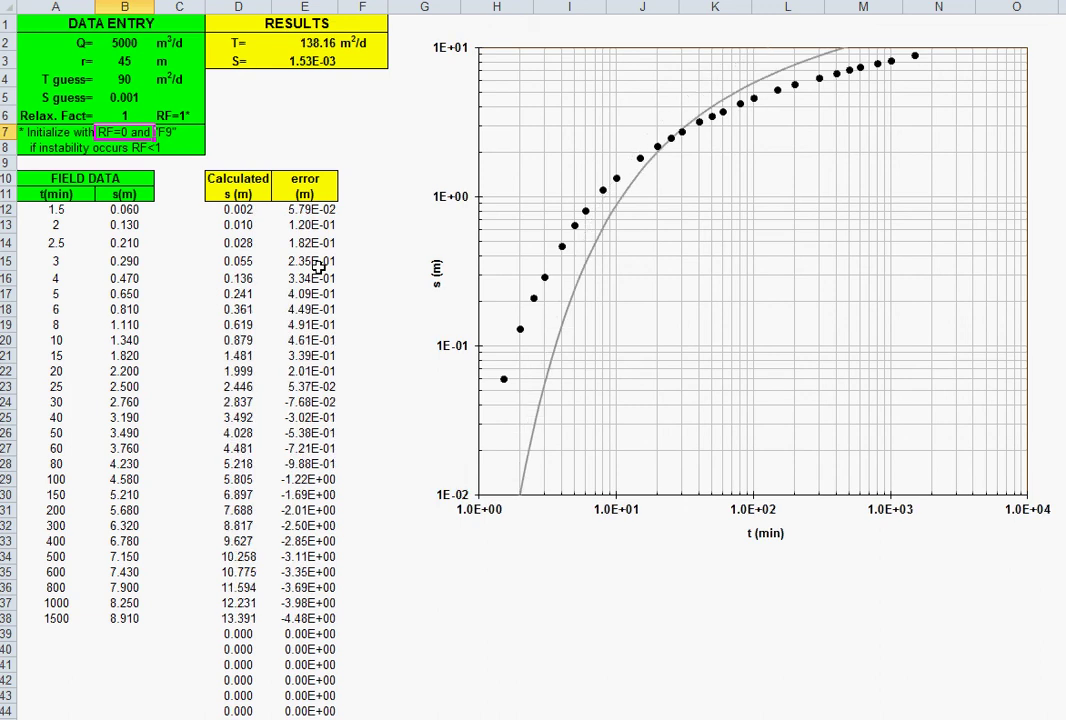
key(F9)
key(F9)
key(F9)
key(F9)
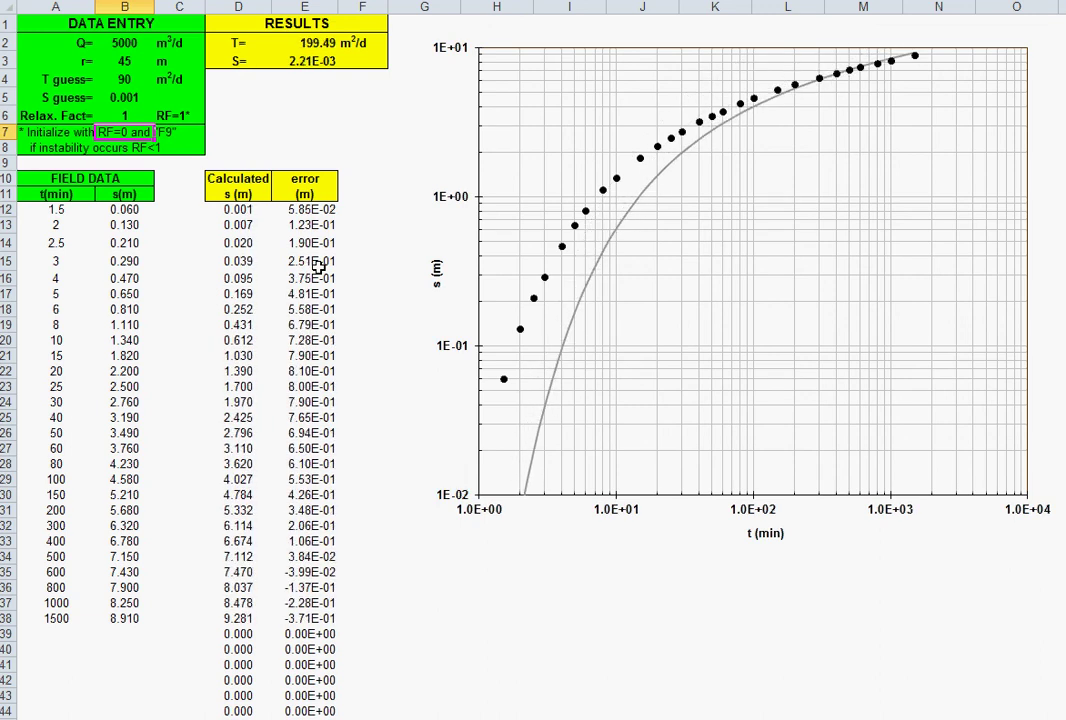
key(F9)
key(F9)
key(F9)
key(F9)
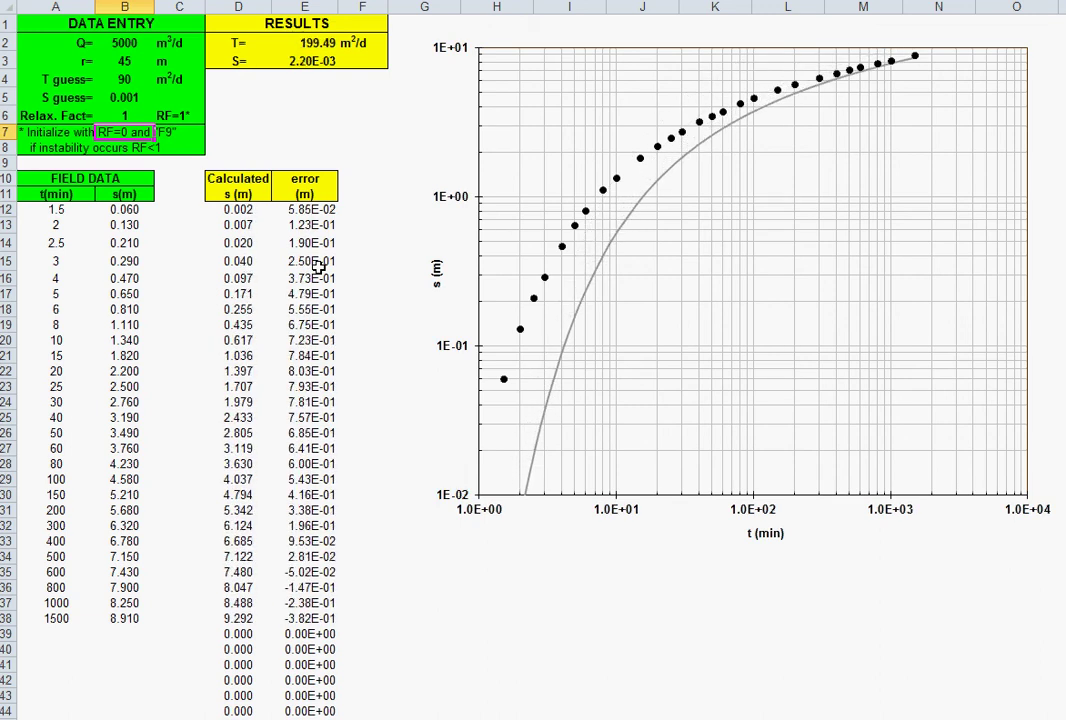
key(F9)
key(F9)
key(F9)
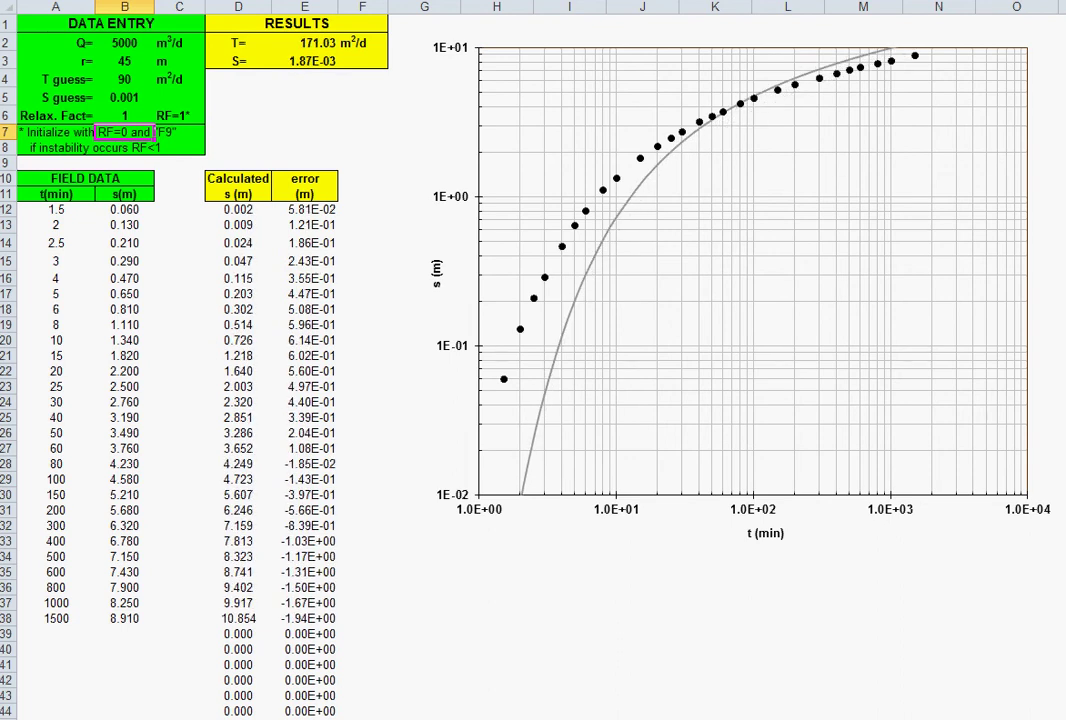
Lower the relaxation factor to 0.9 and keep recalculating the sheet until the calculated drawdown curve matches the field data points
click(125, 112)
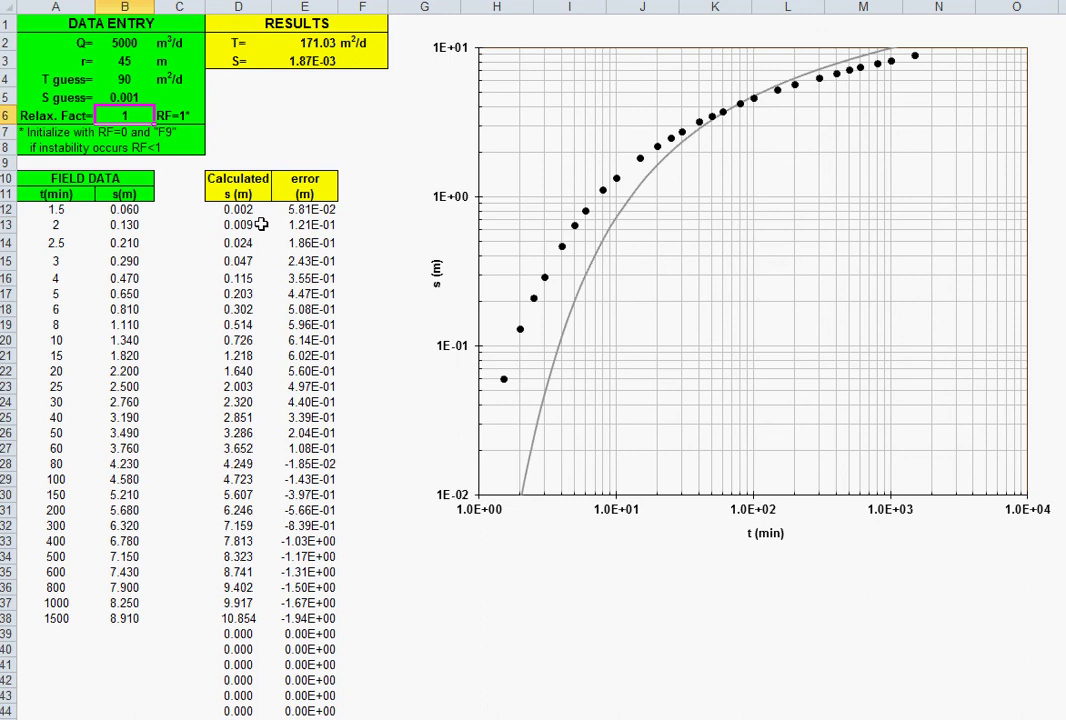
text(0.9)
key(Return)
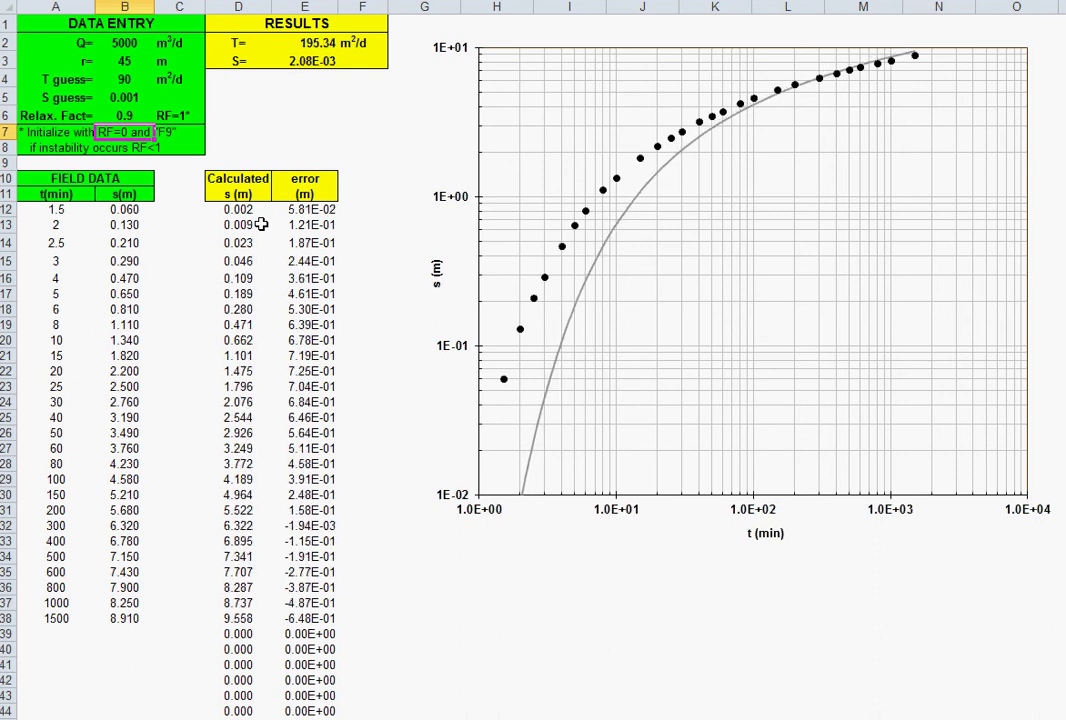
key(F9)
key(F9)
key(F9)
key(F9)
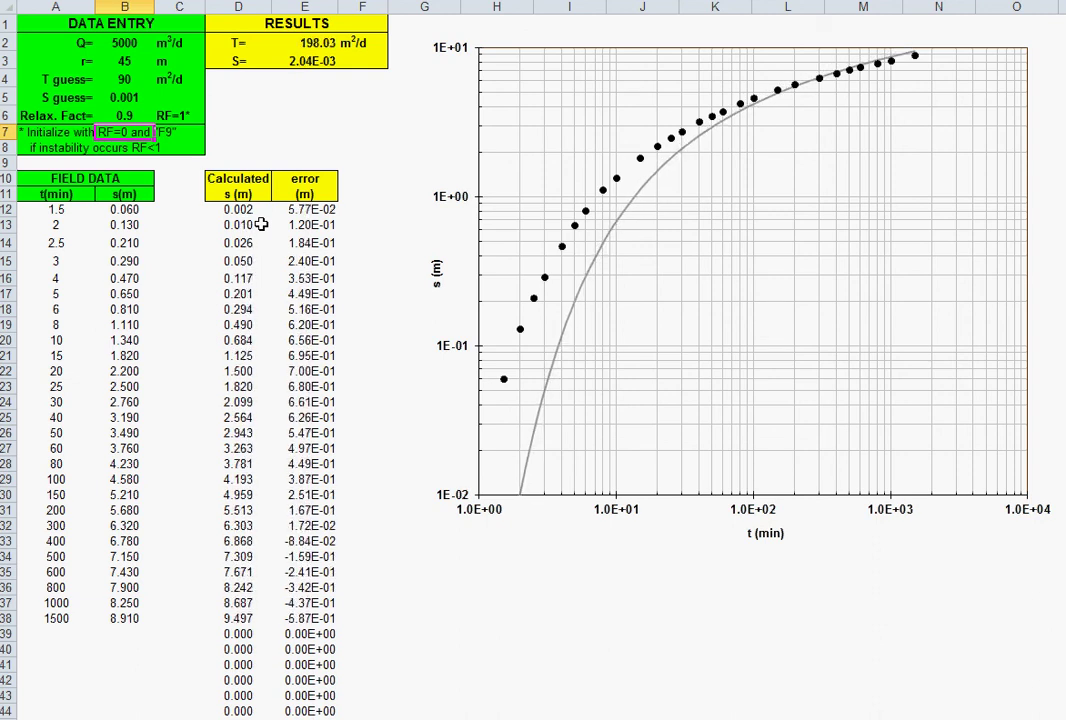
key(F9)
key(F9)
key(F9)
key(F9)
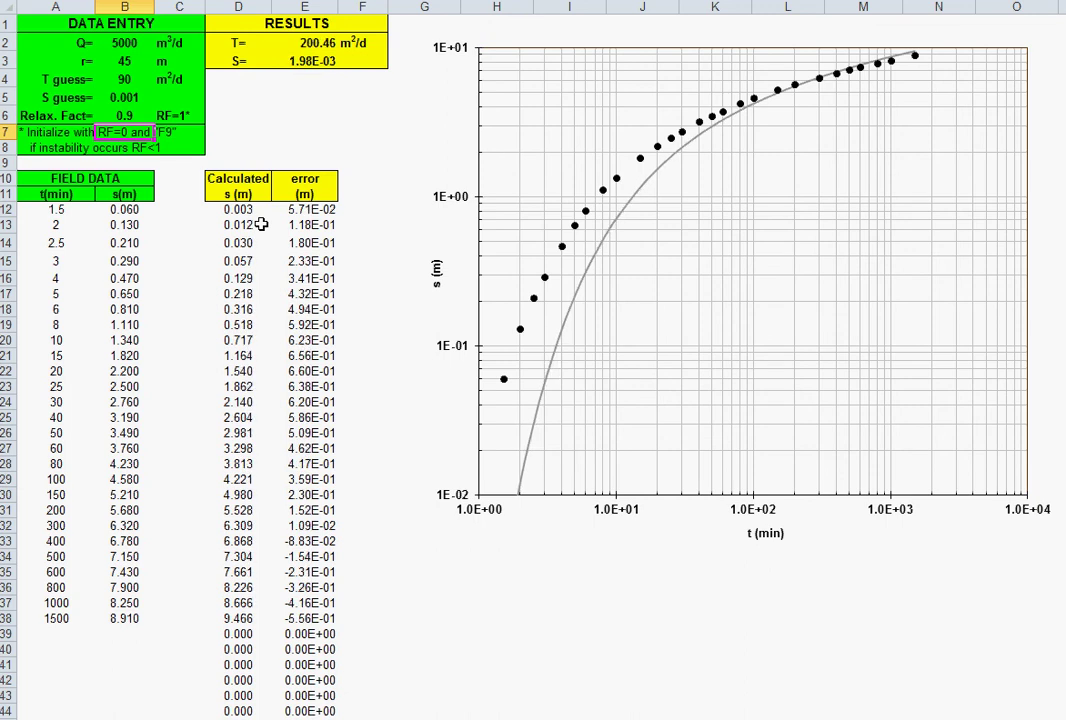
key(F9)
key(F9)
key(F9)
key(F9)
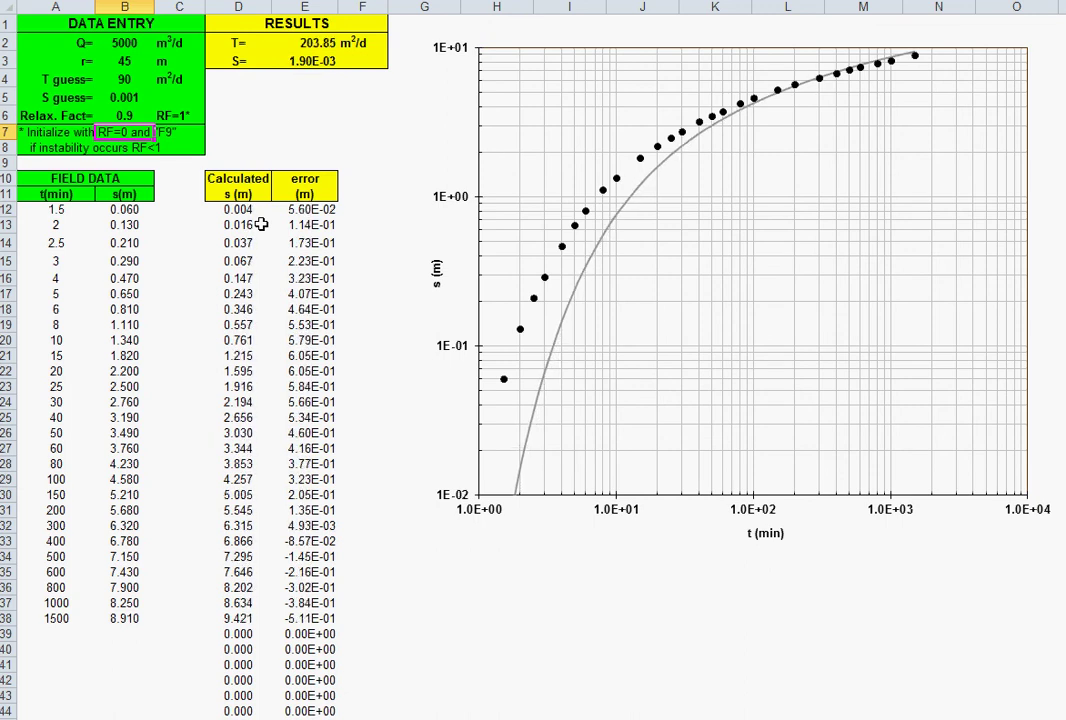
key(F9)
key(F9)
key(F9)
key(F9)
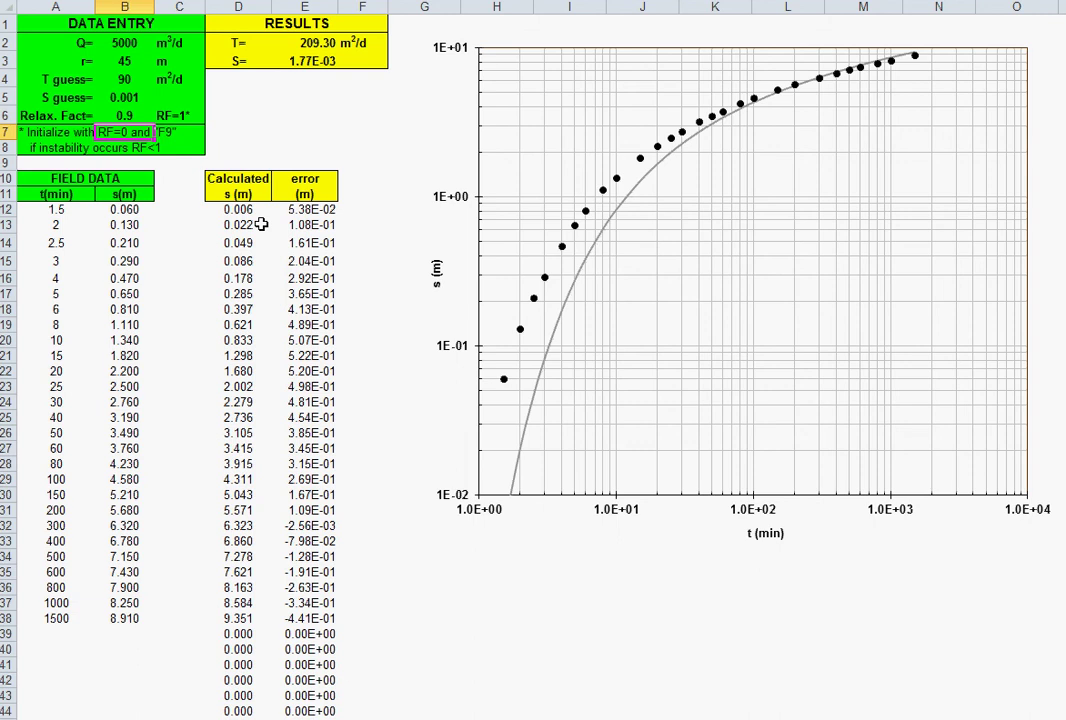
key(F9)
key(F9)
key(F9)
key(F9)
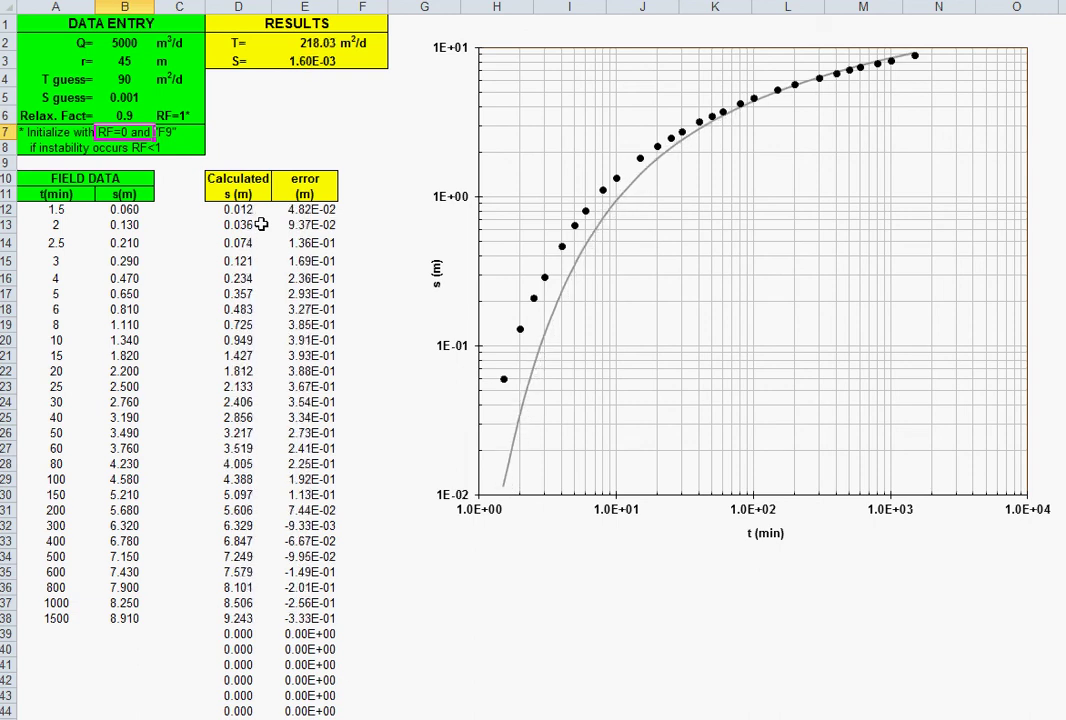
key(F9)
key(F9)
key(F9)
key(F9)
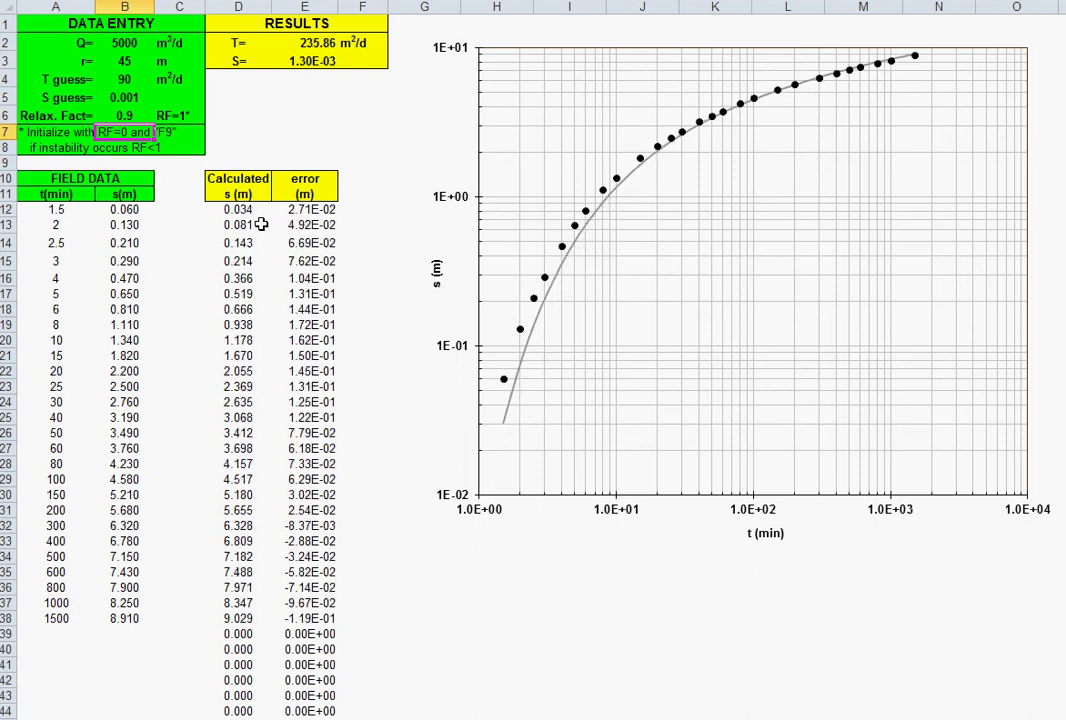
key(F9)
key(F9)
key(F9)
key(F9)
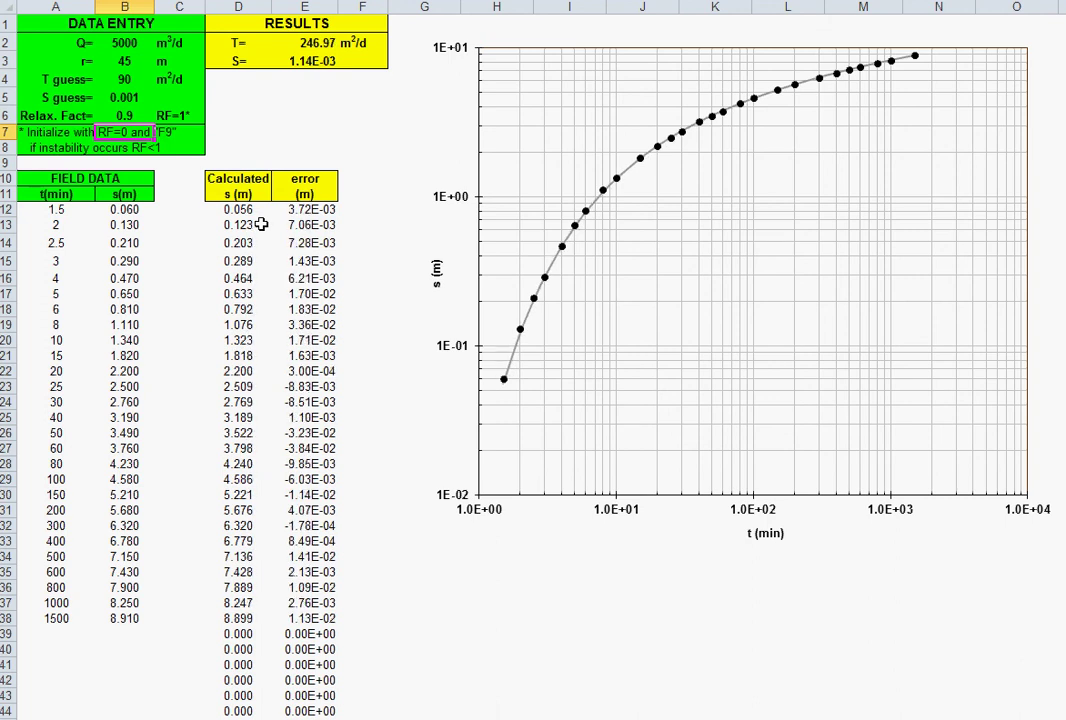
key(F9)
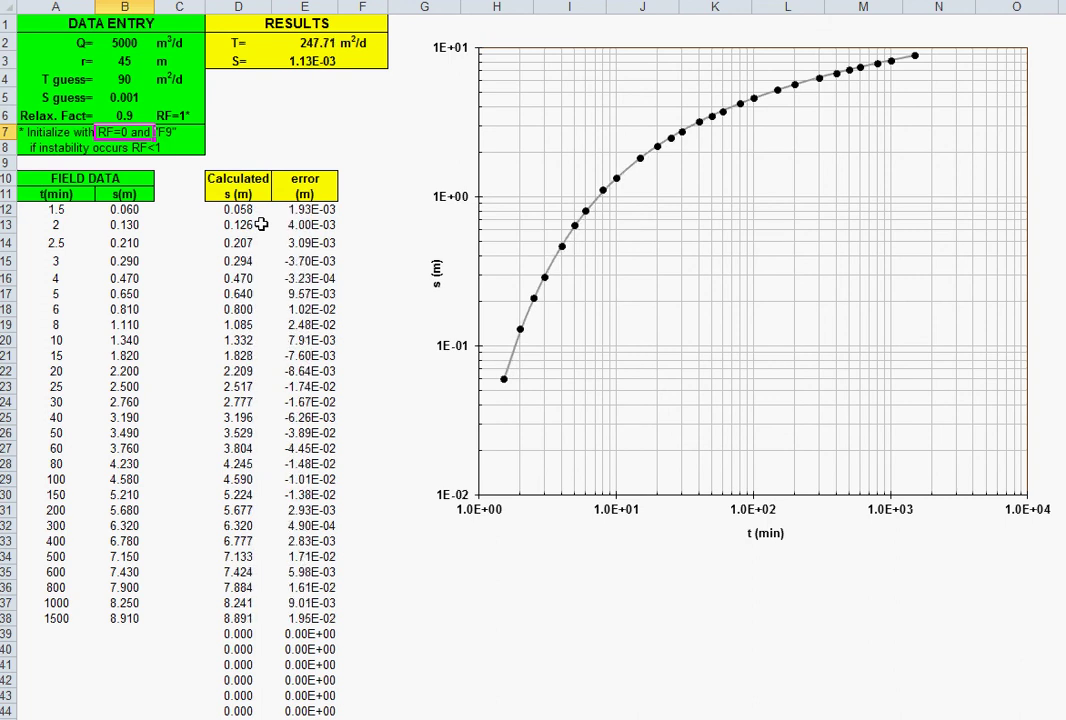